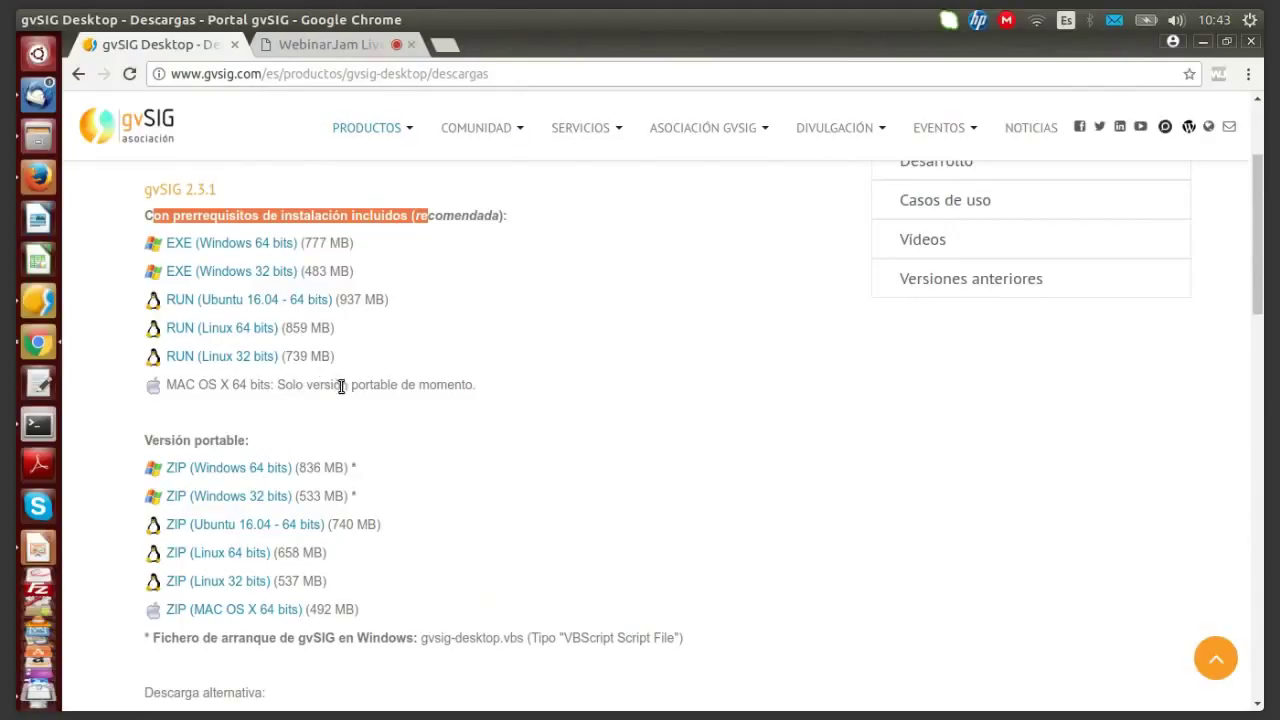
# Step: Switch from the download page to gvSIG Desktop and close the open Sin título view
pyautogui.scroll(1, 385, 380)
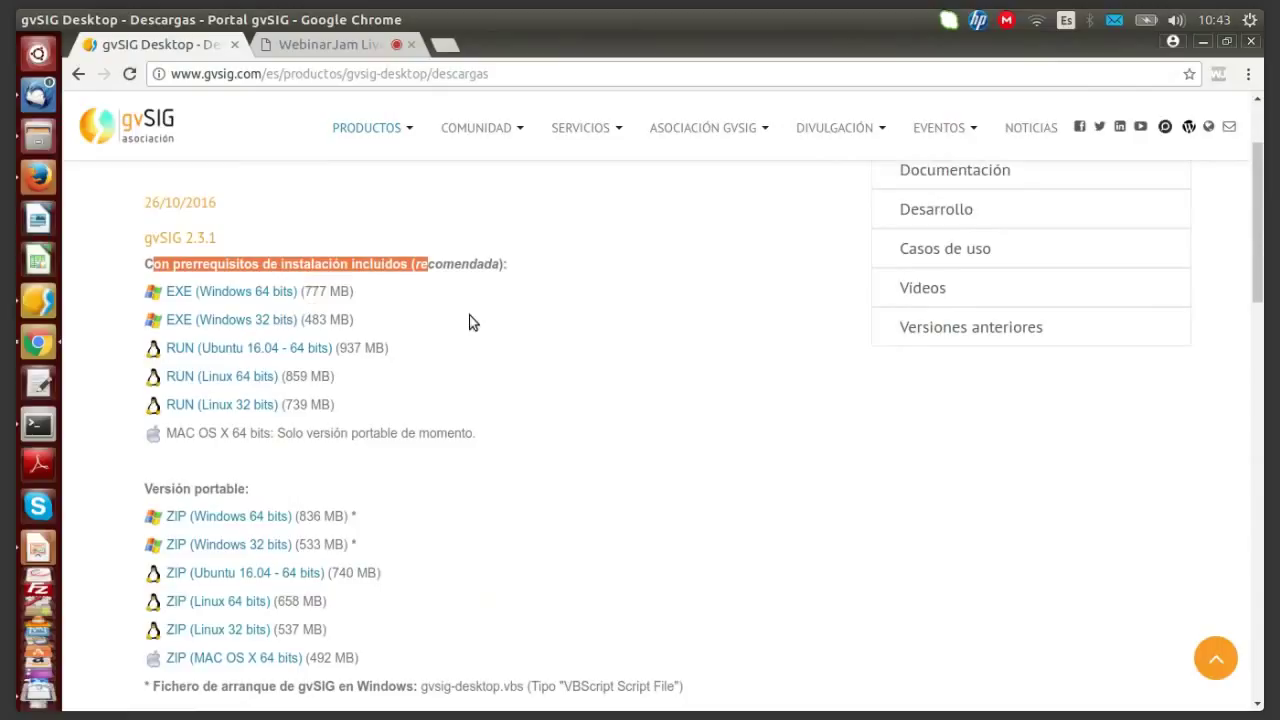
pyautogui.scroll(-1, 472, 321)
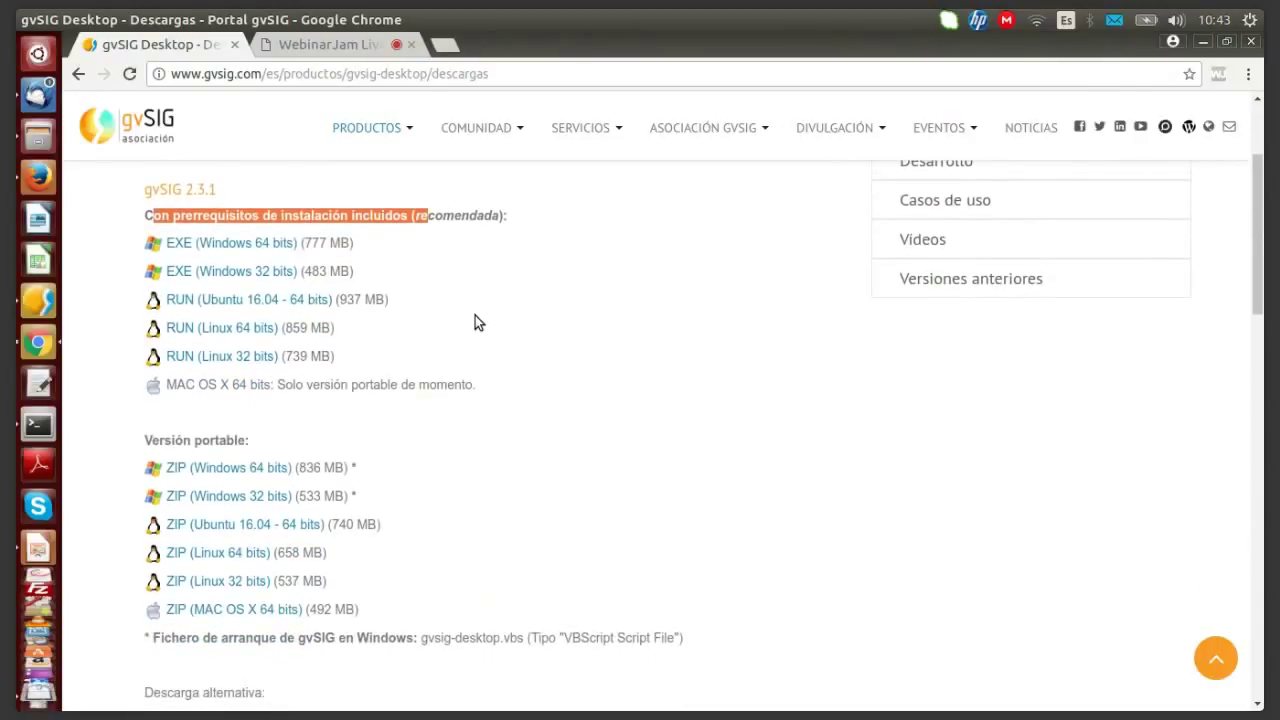
pyautogui.click(37, 426)
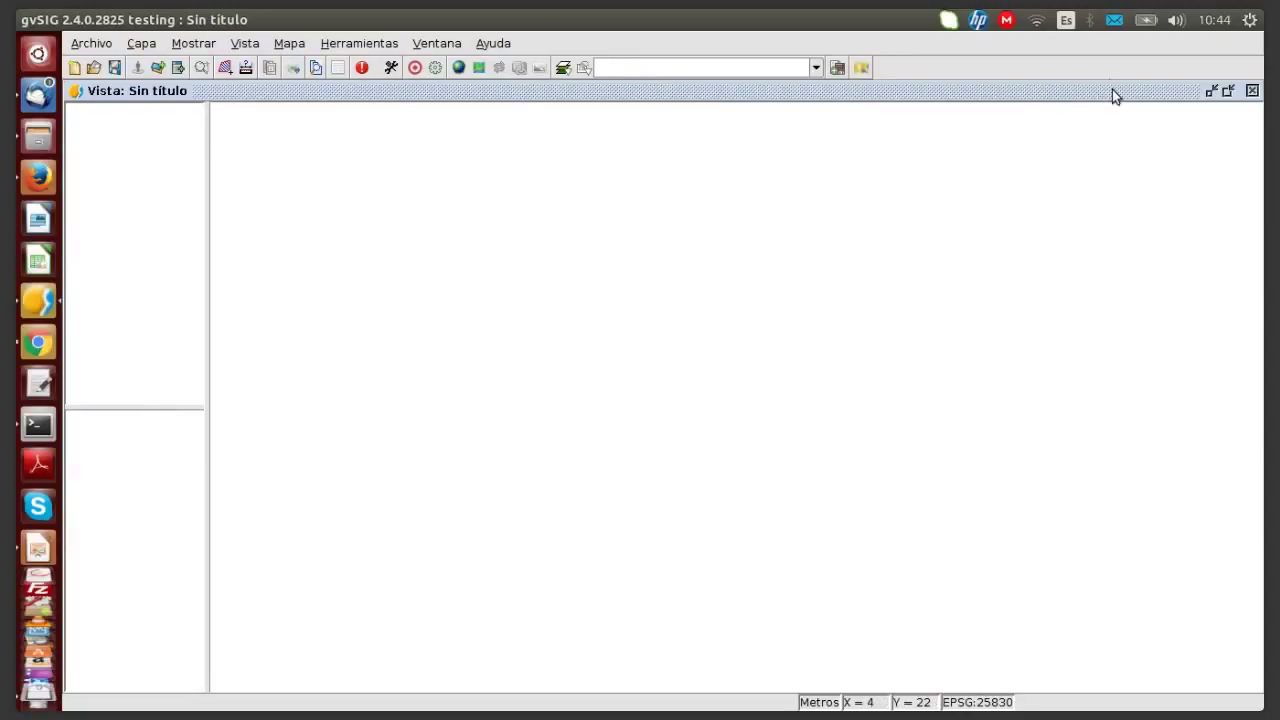
pyautogui.click(1252, 91)
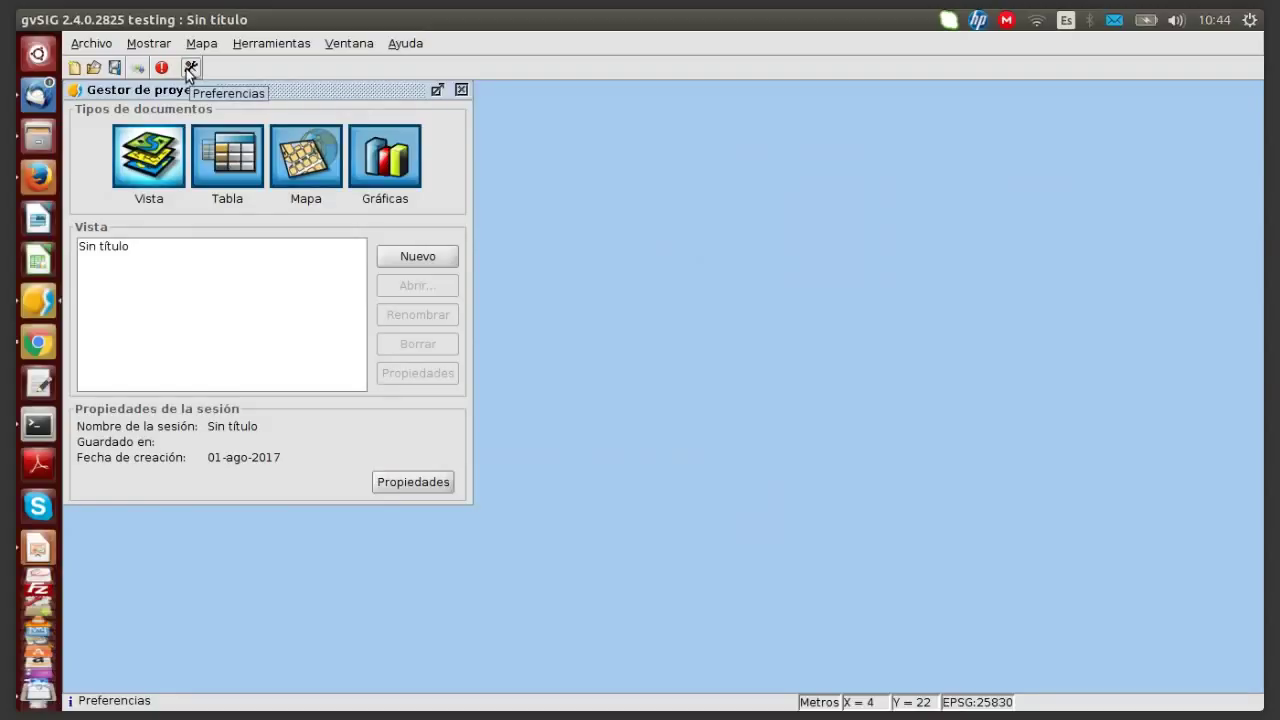
# Step: Open the preferences and review the General settings for folders (Carpetas) and language (Idioma)
pyautogui.click(164, 49)
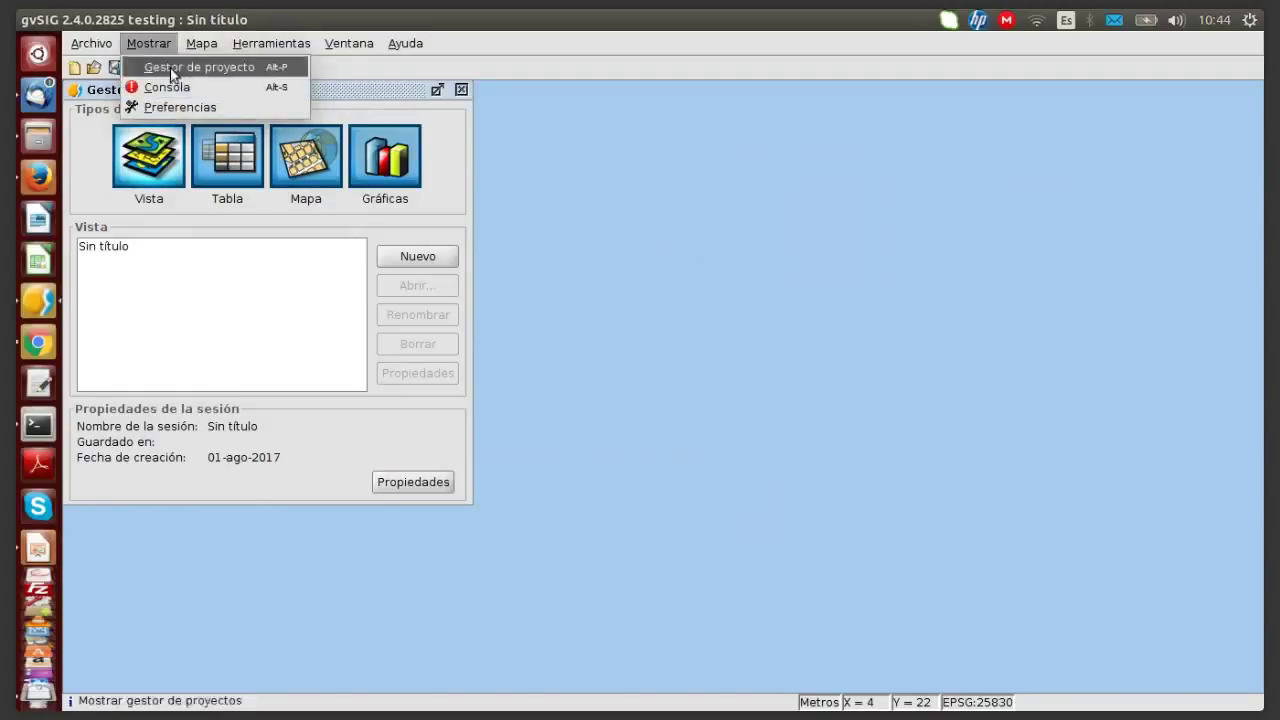
pyautogui.click(173, 106)
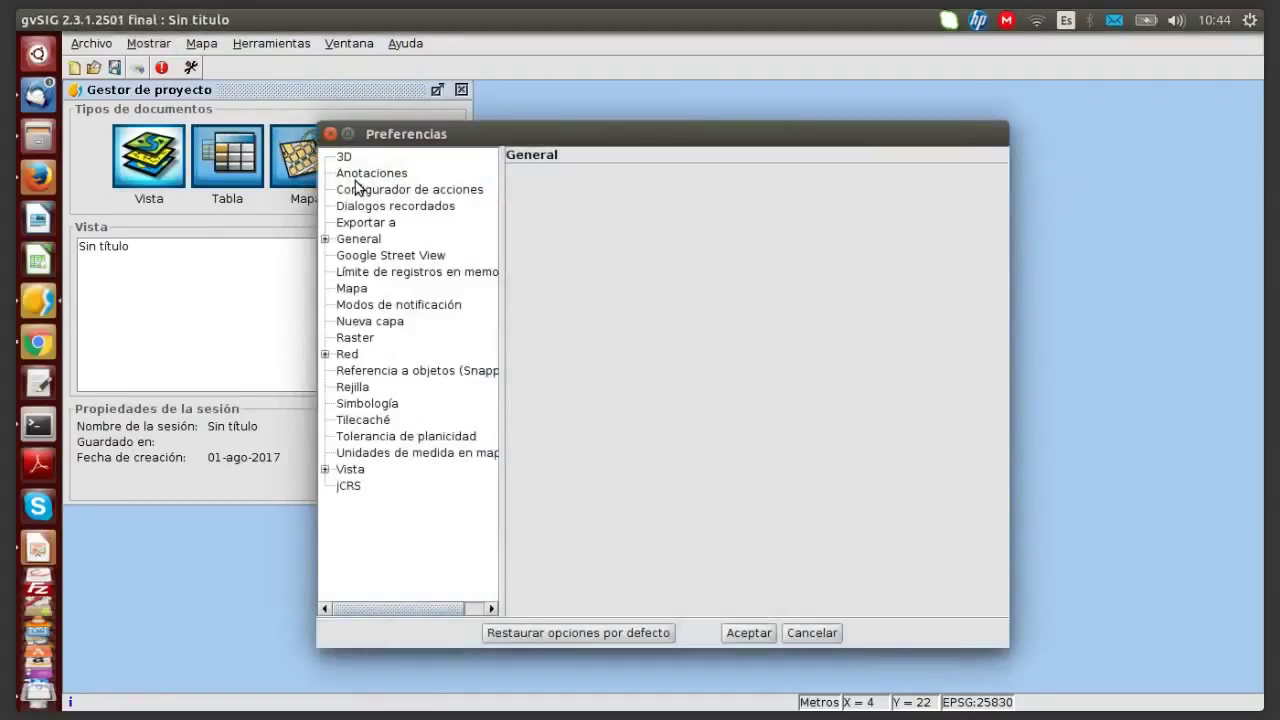
pyautogui.click(326, 241)
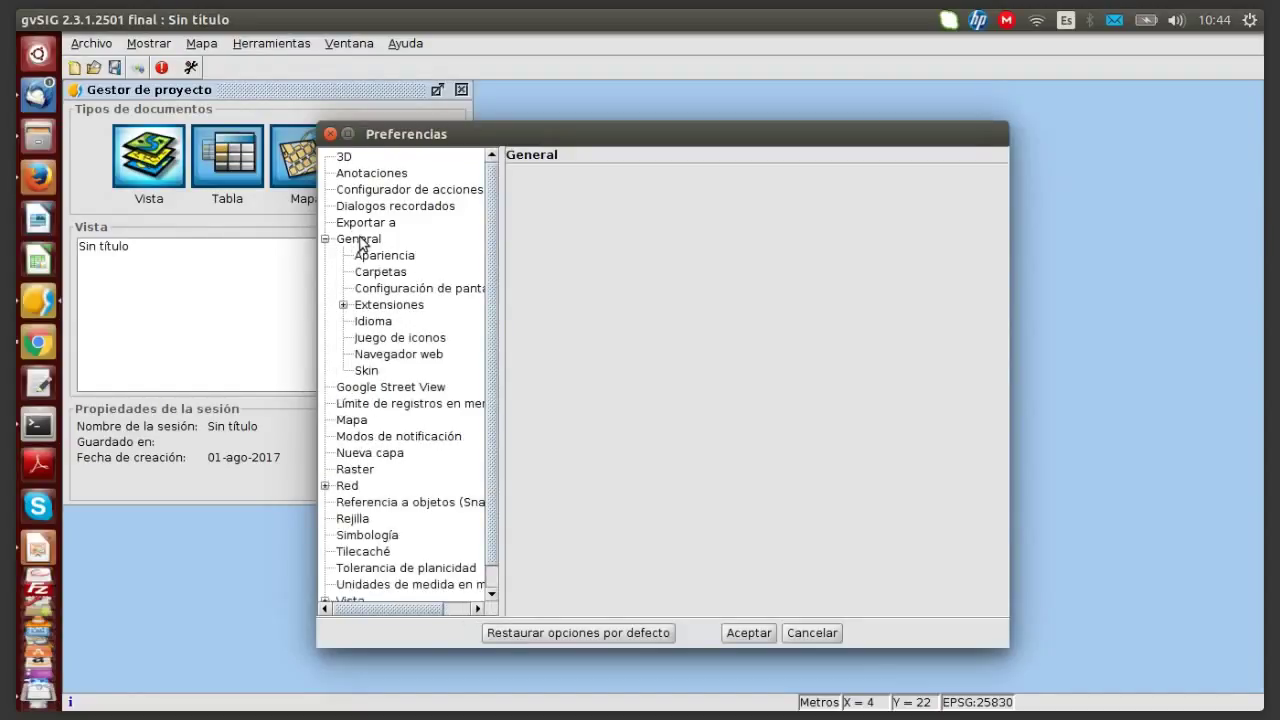
pyautogui.click(383, 278)
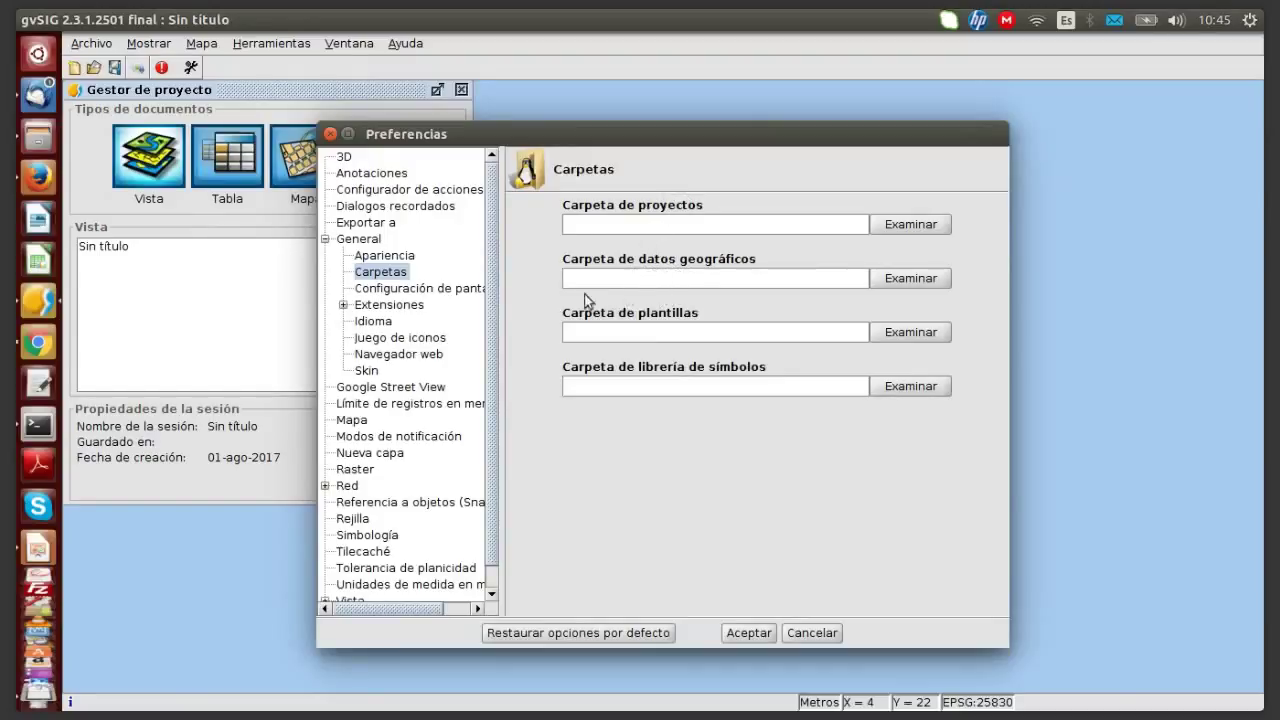
pyautogui.click(366, 322)
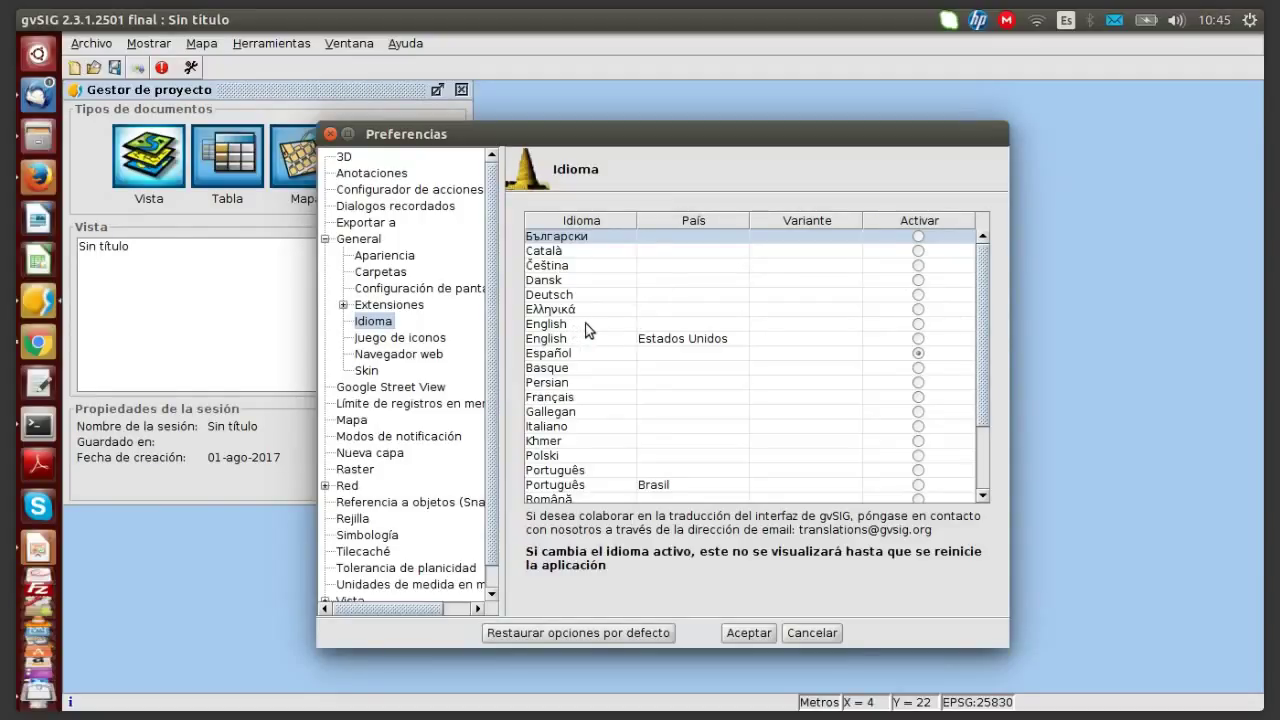
# Step: Check the network connection status and review the Firewall/Proxy and Referencia a objetos (Snapping) preferences
pyautogui.scroll(-1, 428, 362)
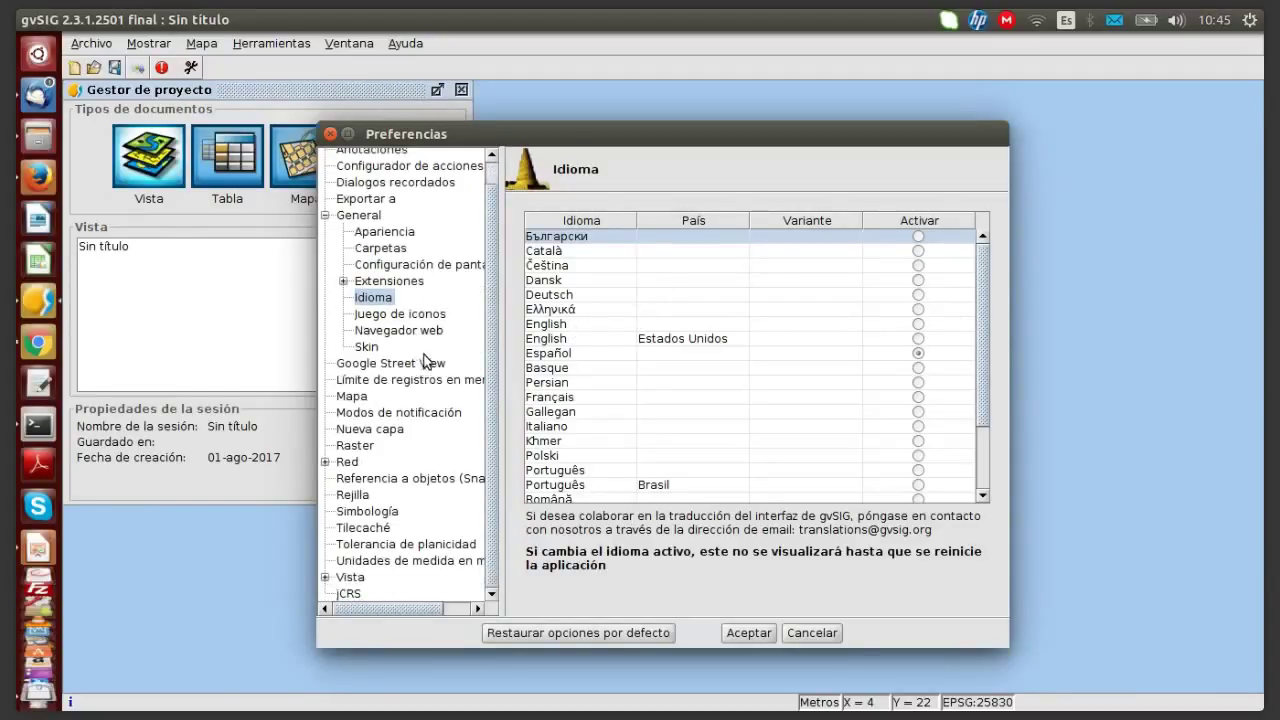
pyautogui.click(349, 463)
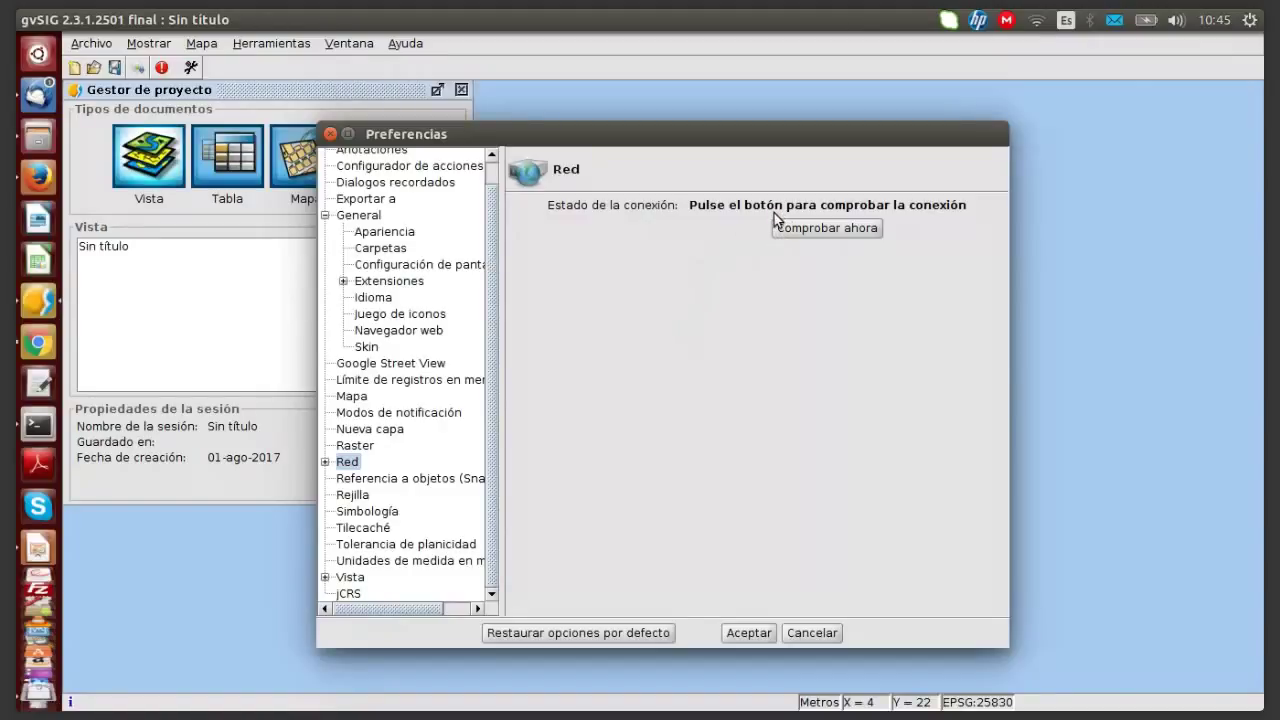
pyautogui.click(824, 228)
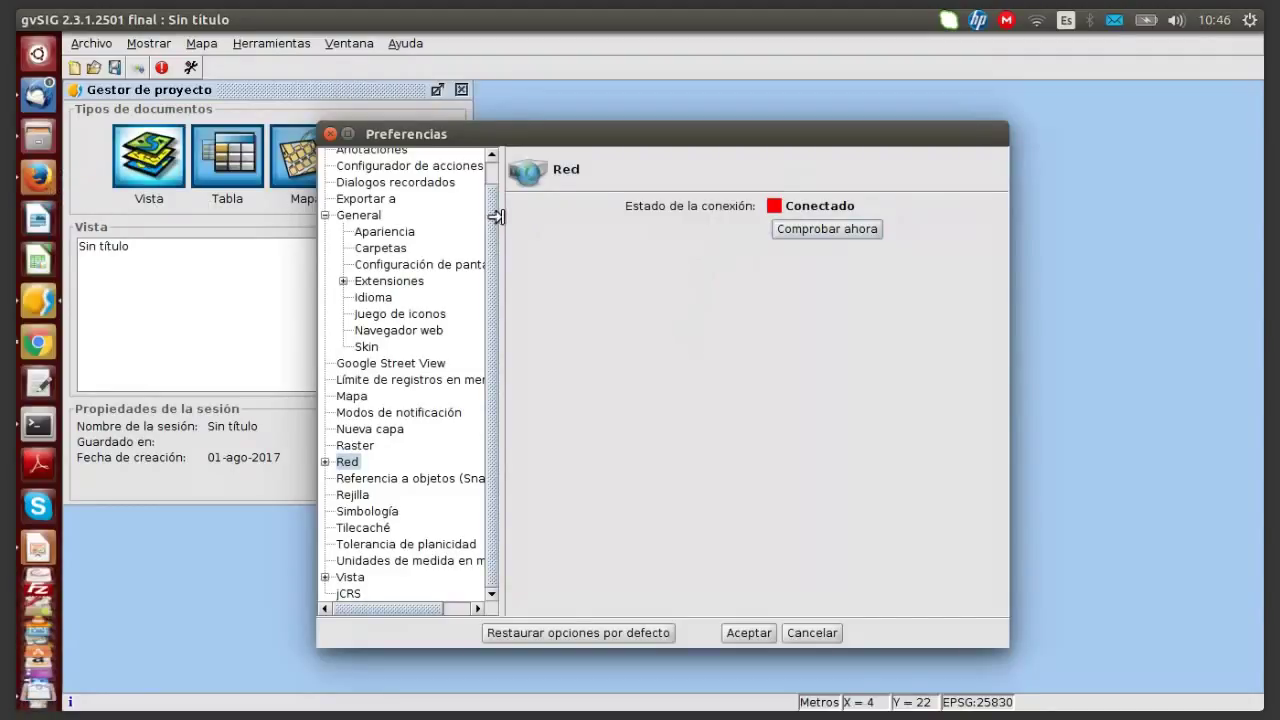
pyautogui.click(325, 463)
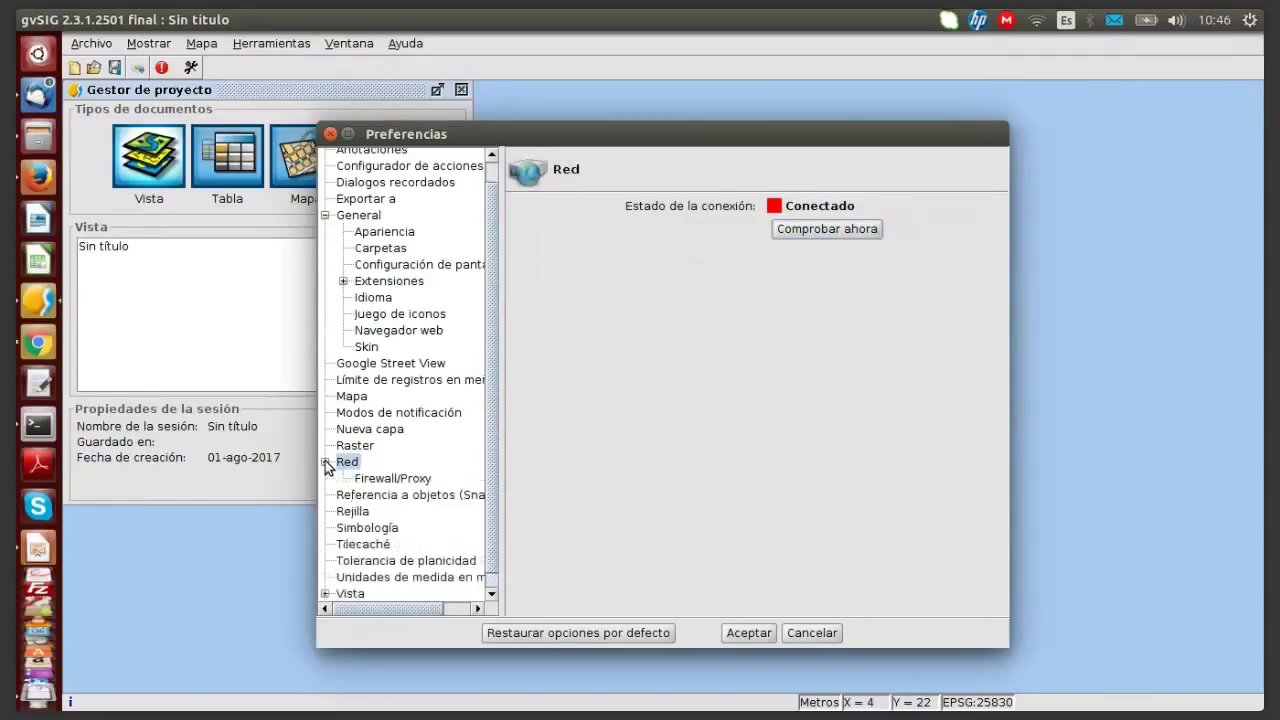
pyautogui.click(390, 481)
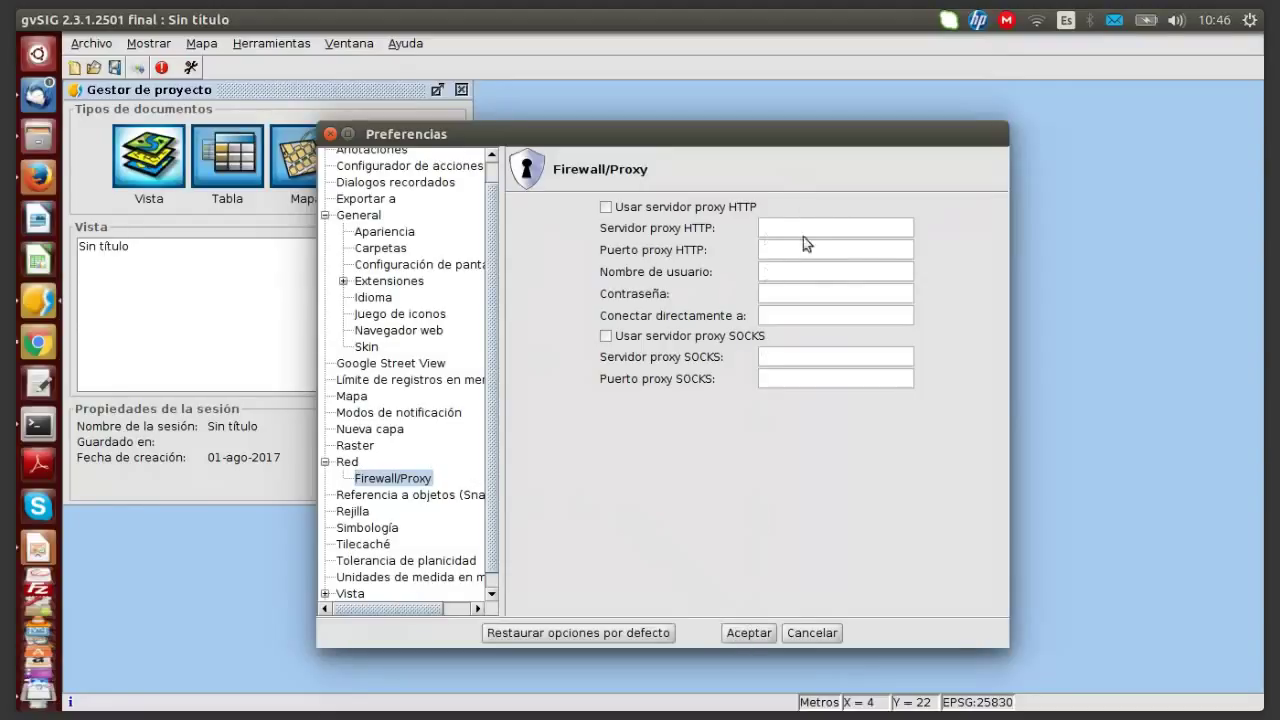
pyautogui.scroll(-1, 395, 460)
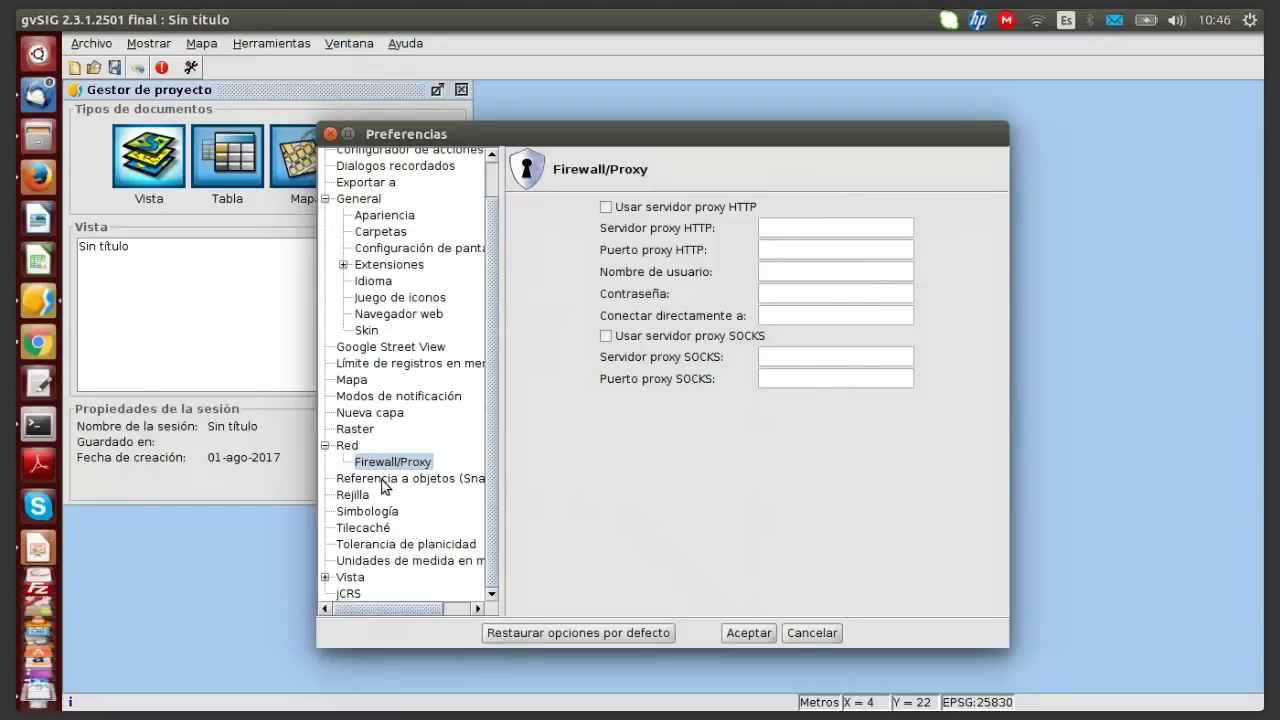
pyautogui.click(382, 479)
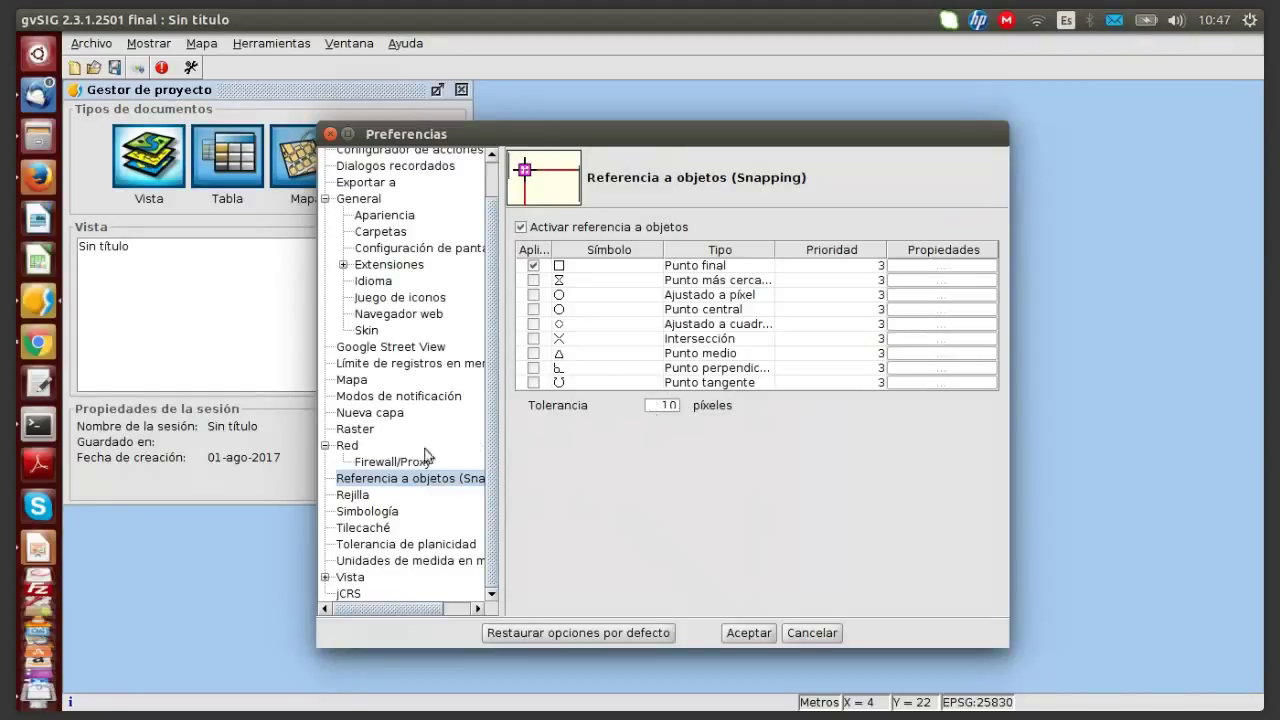
# Step: Set the default view projection to EPSG:25830, finding it by code among the EPSG reference systems
pyautogui.click(365, 580)
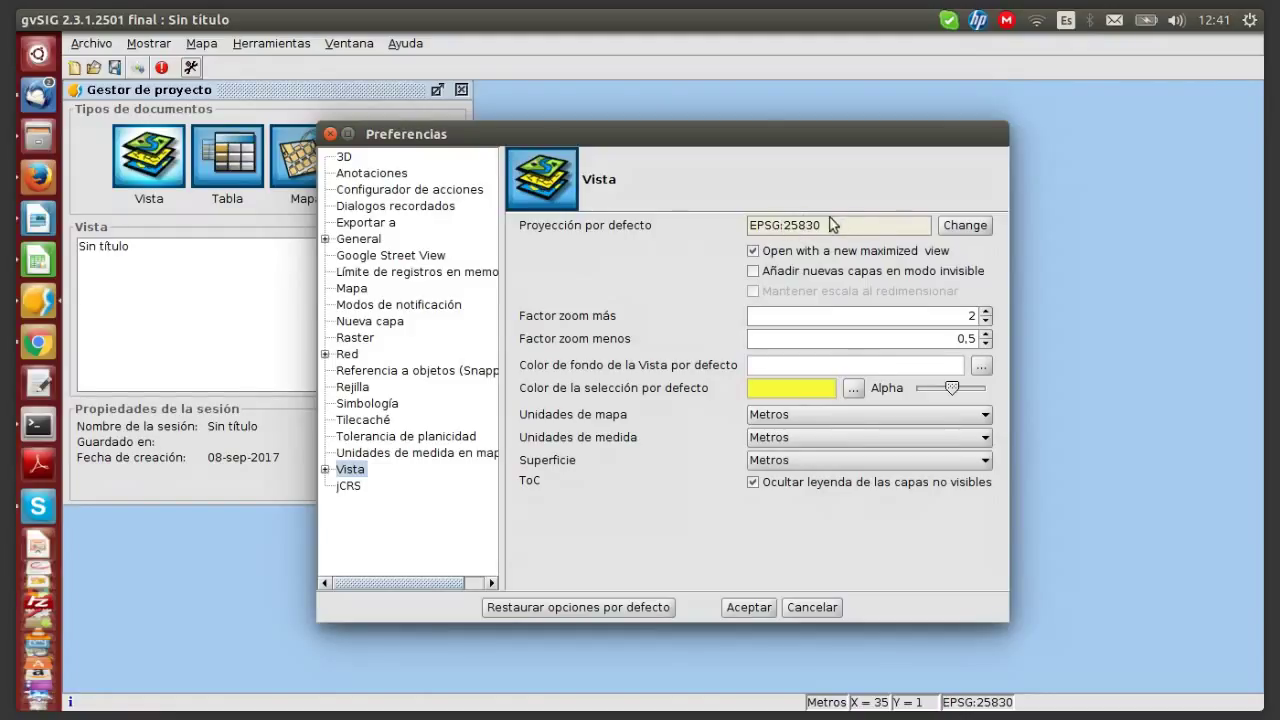
pyautogui.click(960, 225)
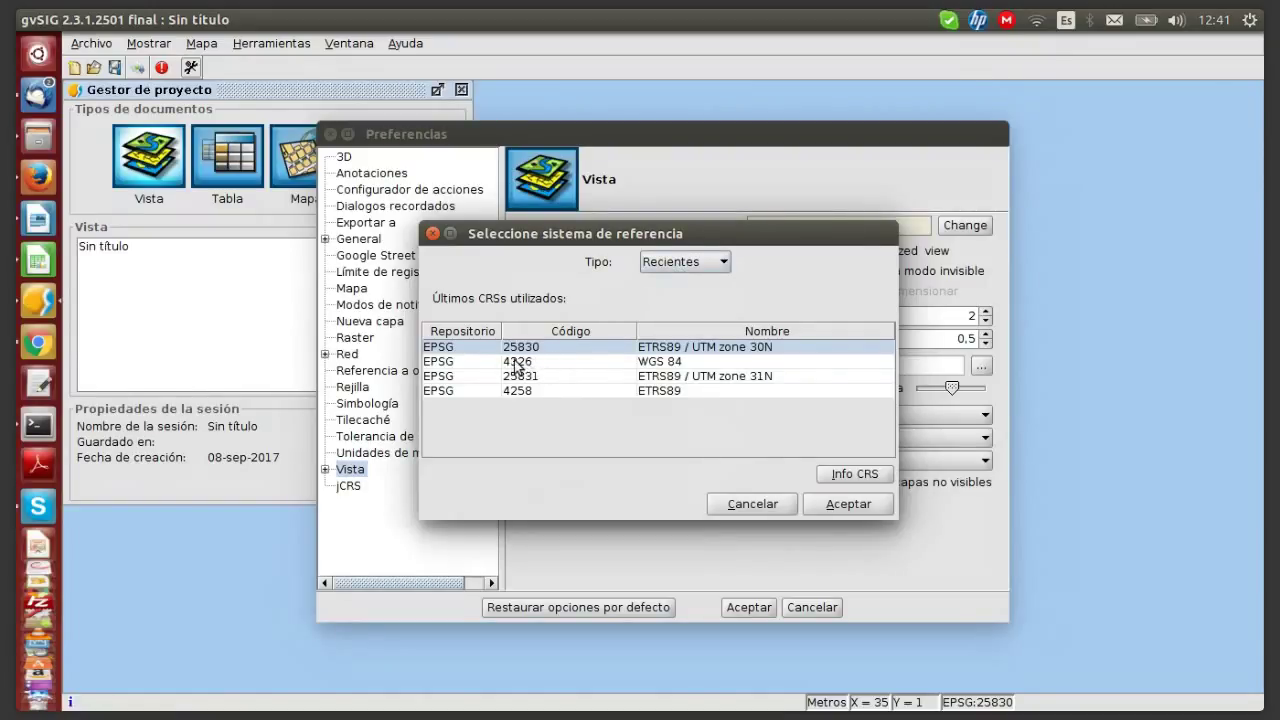
pyautogui.click(674, 260)
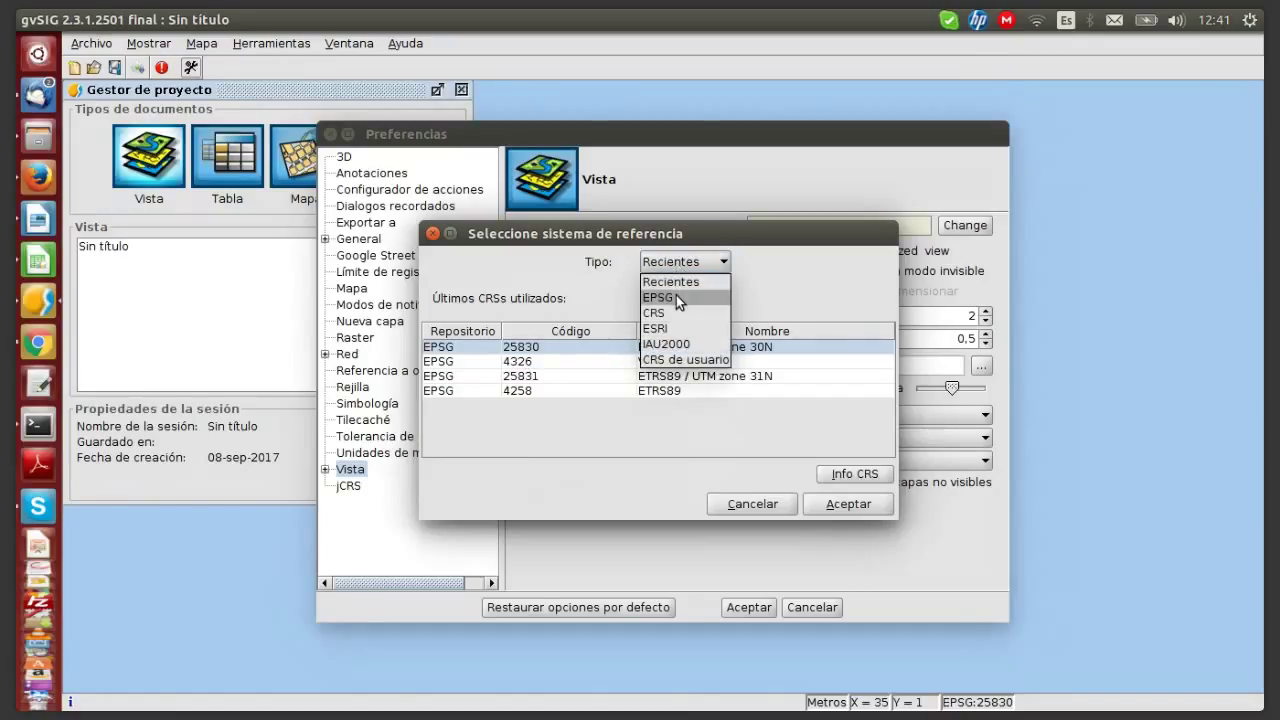
pyautogui.click(676, 295)
pyautogui.click(581, 310)
pyautogui.write('25830')
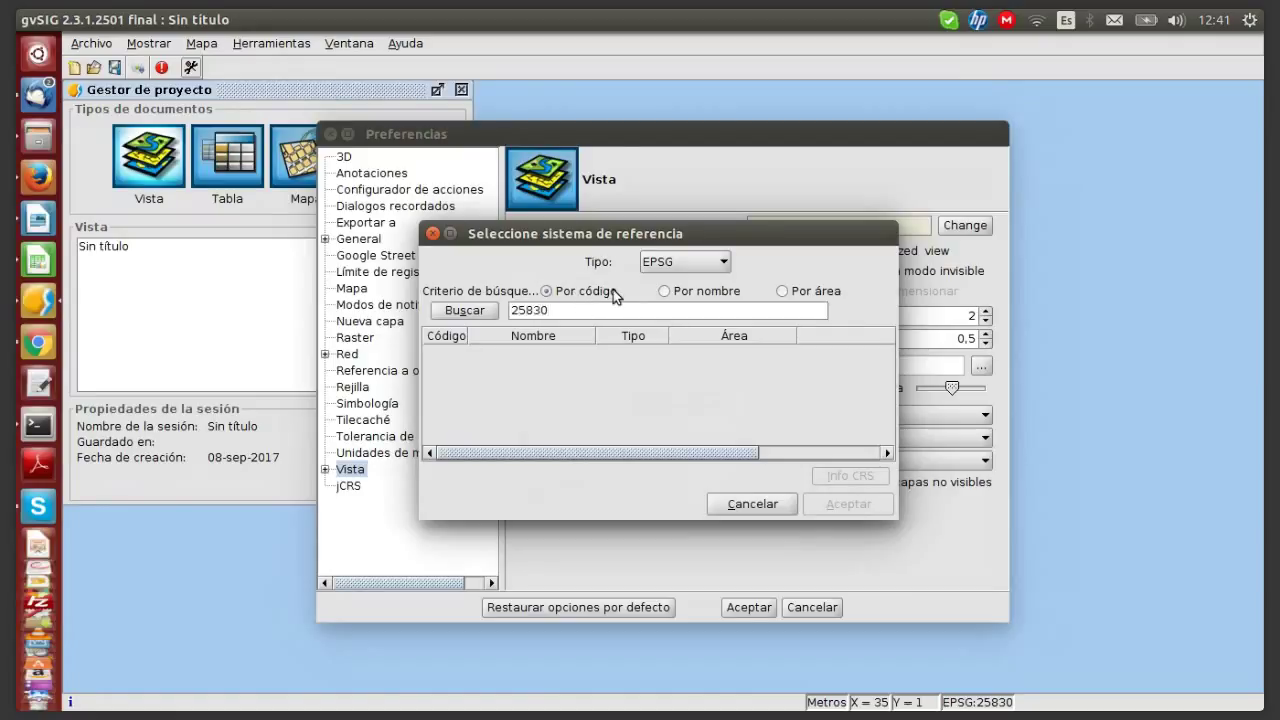
pyautogui.press('Return')
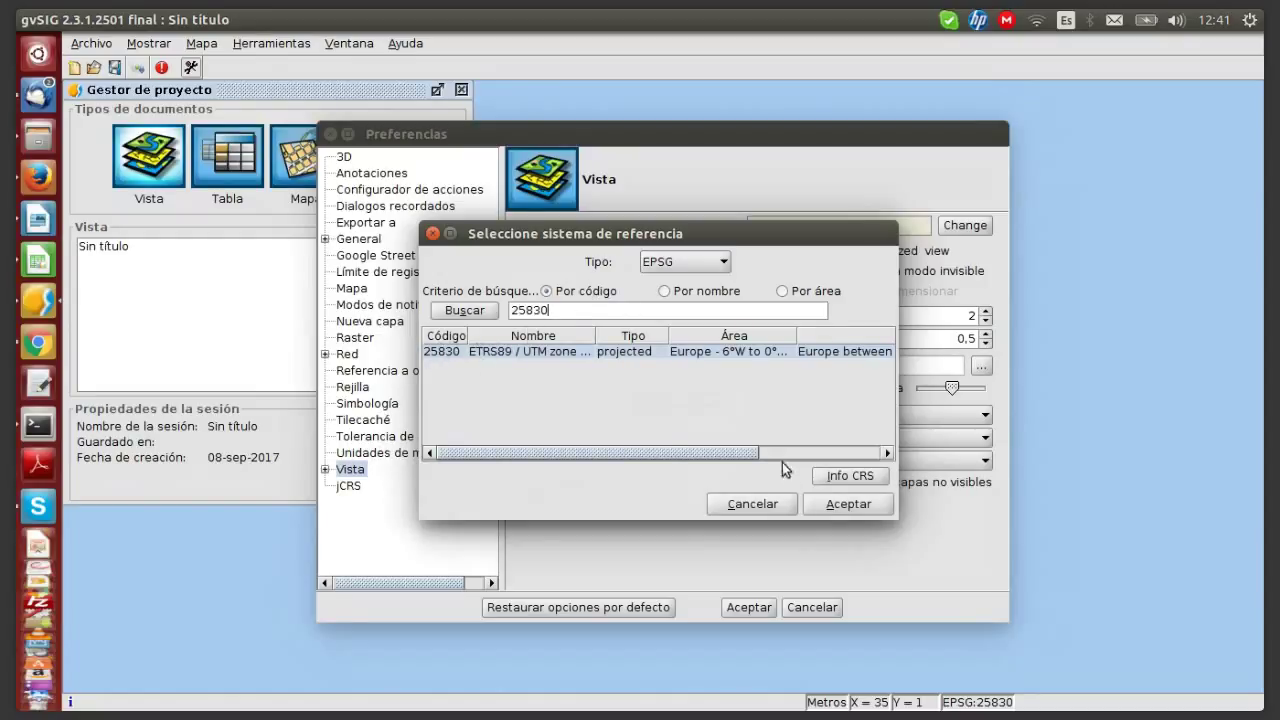
pyautogui.click(845, 507)
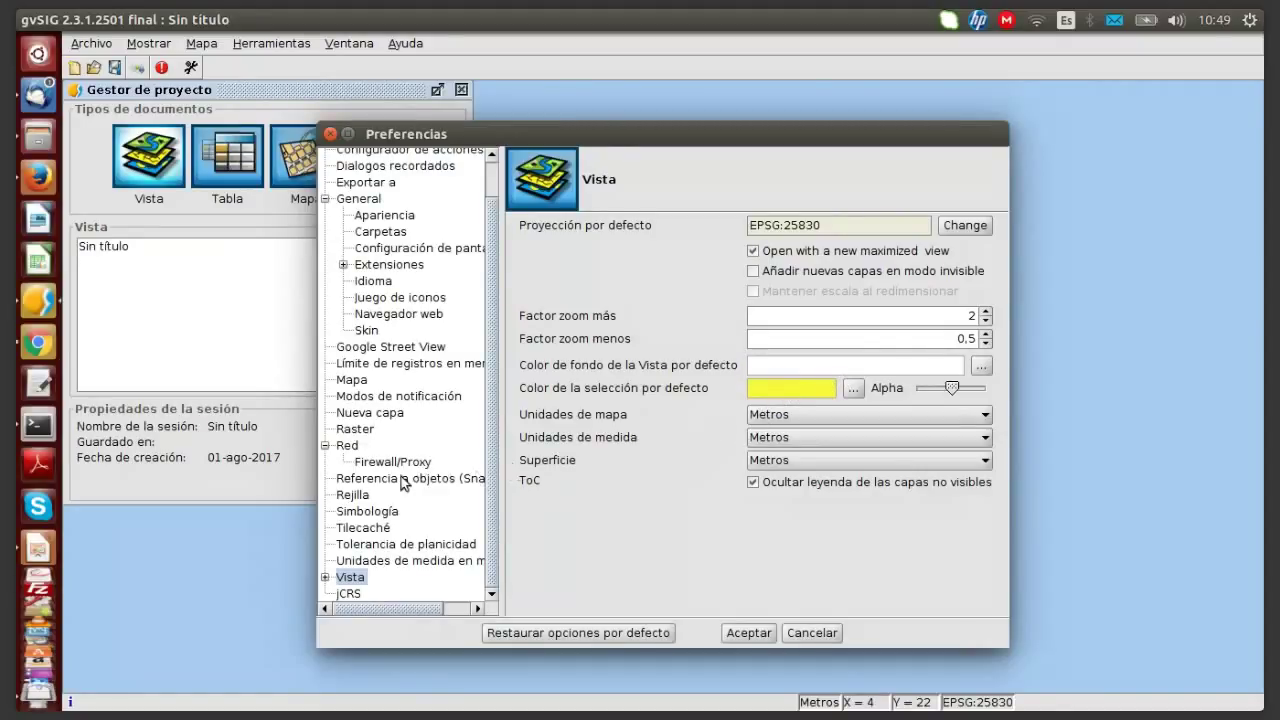
# Step: Set the layer order in the TOC to Orden Imágenes-Polígonos-Líneas-Puntos and accept the preferences
pyautogui.click(324, 577)
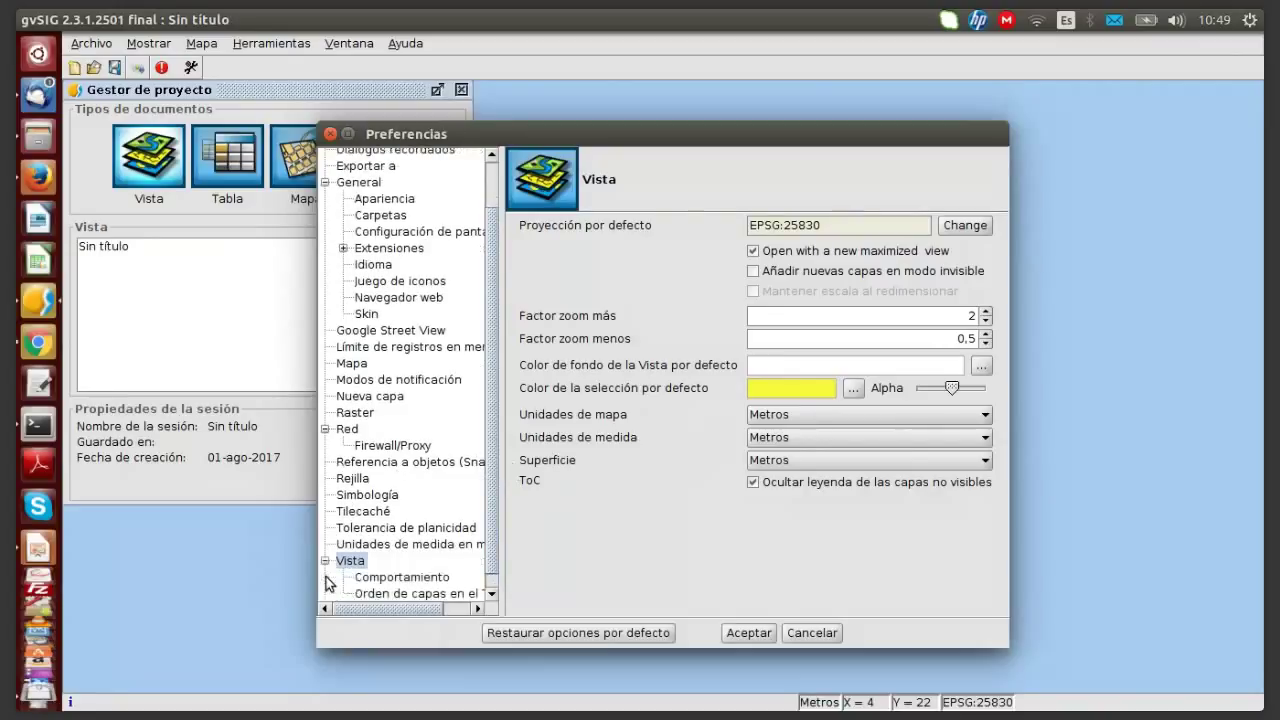
pyautogui.click(403, 594)
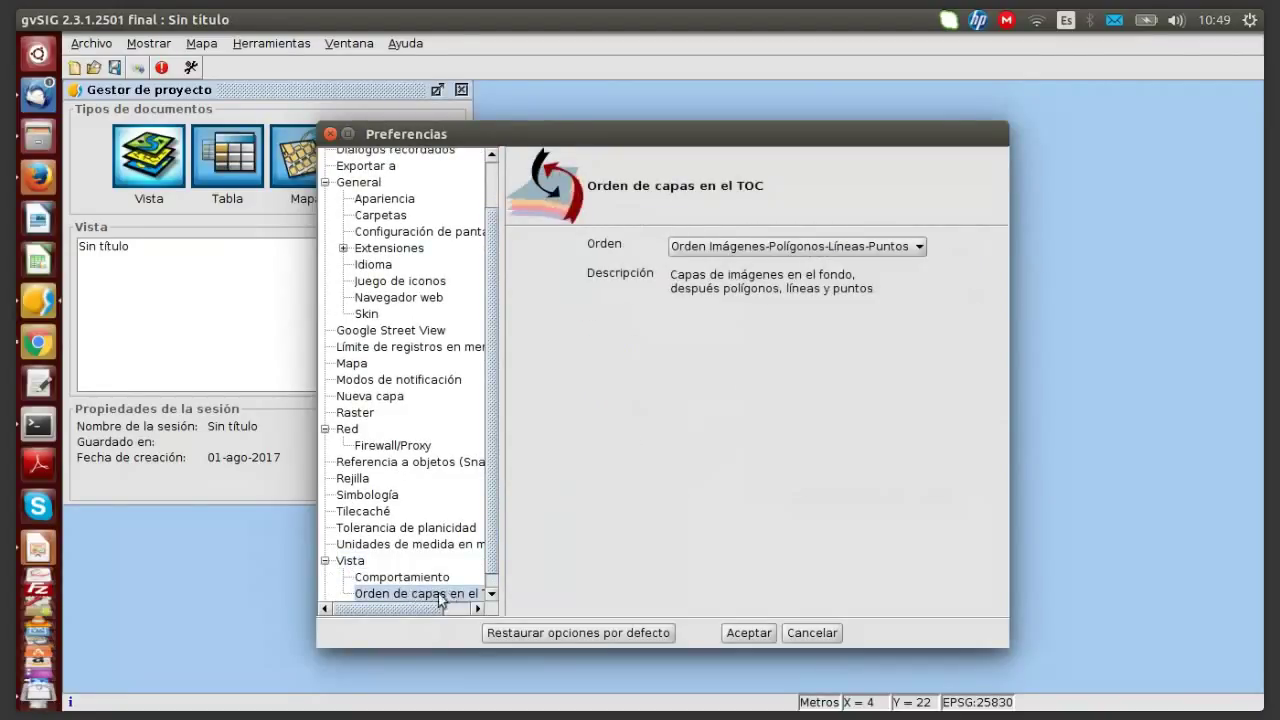
pyautogui.moveTo(428, 608)
pyautogui.mouseDown()
pyautogui.moveTo(457, 608)
pyautogui.moveTo(411, 608)
pyautogui.mouseUp()
pyautogui.click(774, 248)
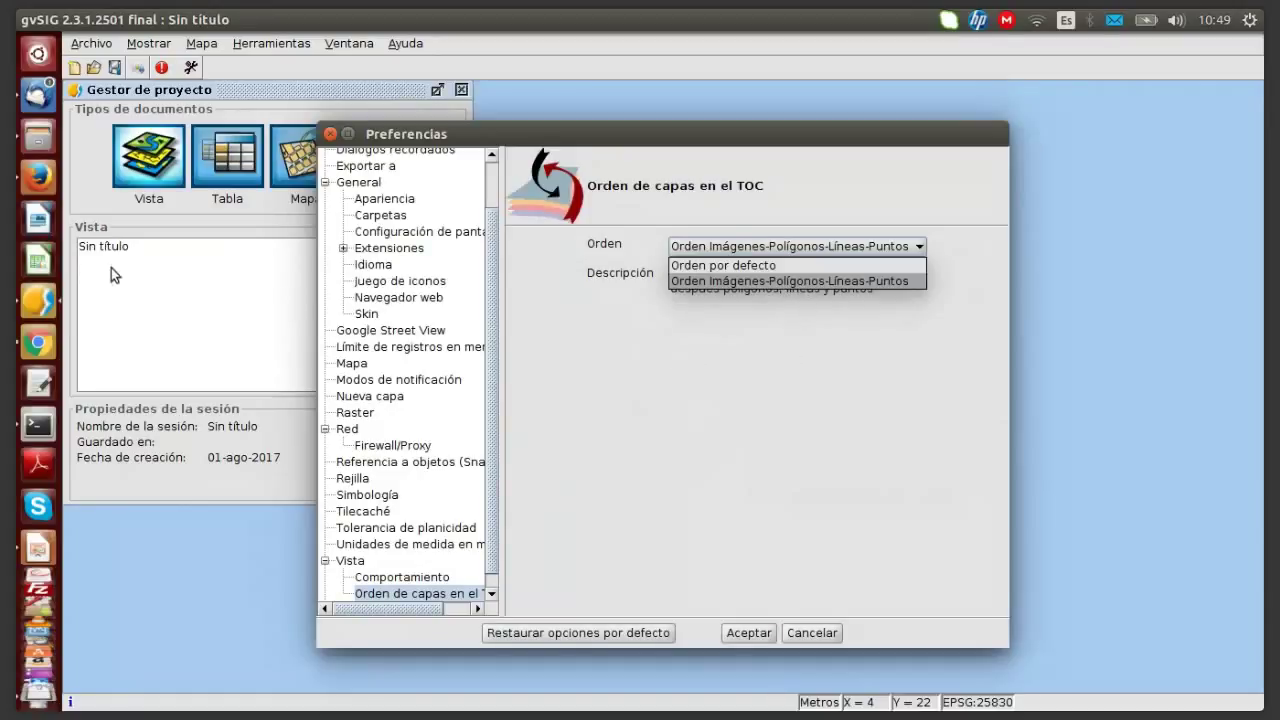
pyautogui.click(767, 280)
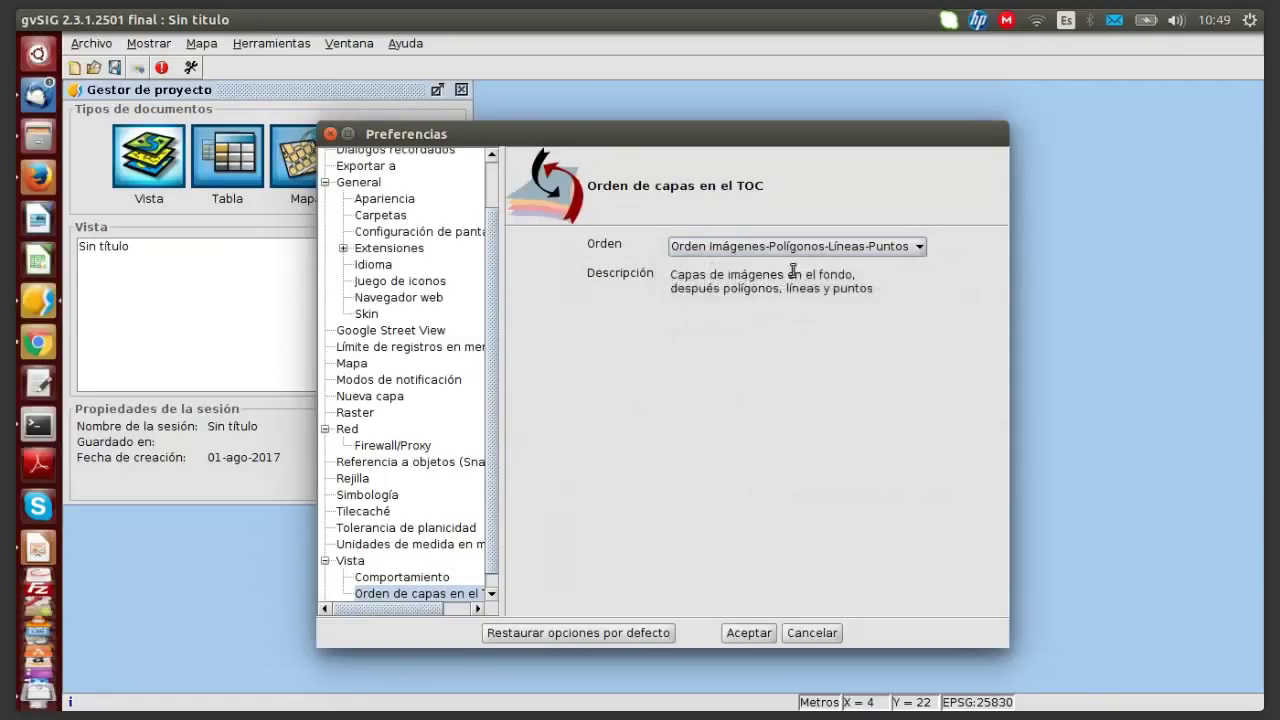
pyautogui.click(757, 631)
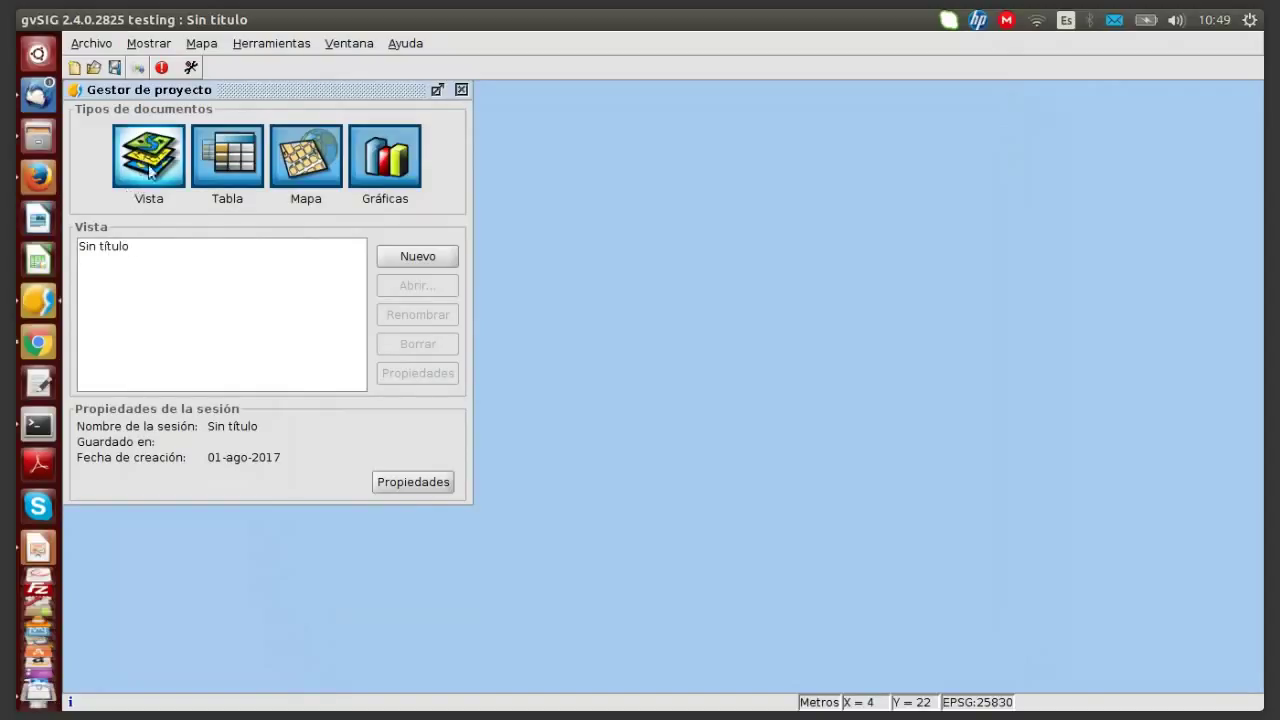
# Step: Create a second view in the project, close it and delete it
pyautogui.click(418, 258)
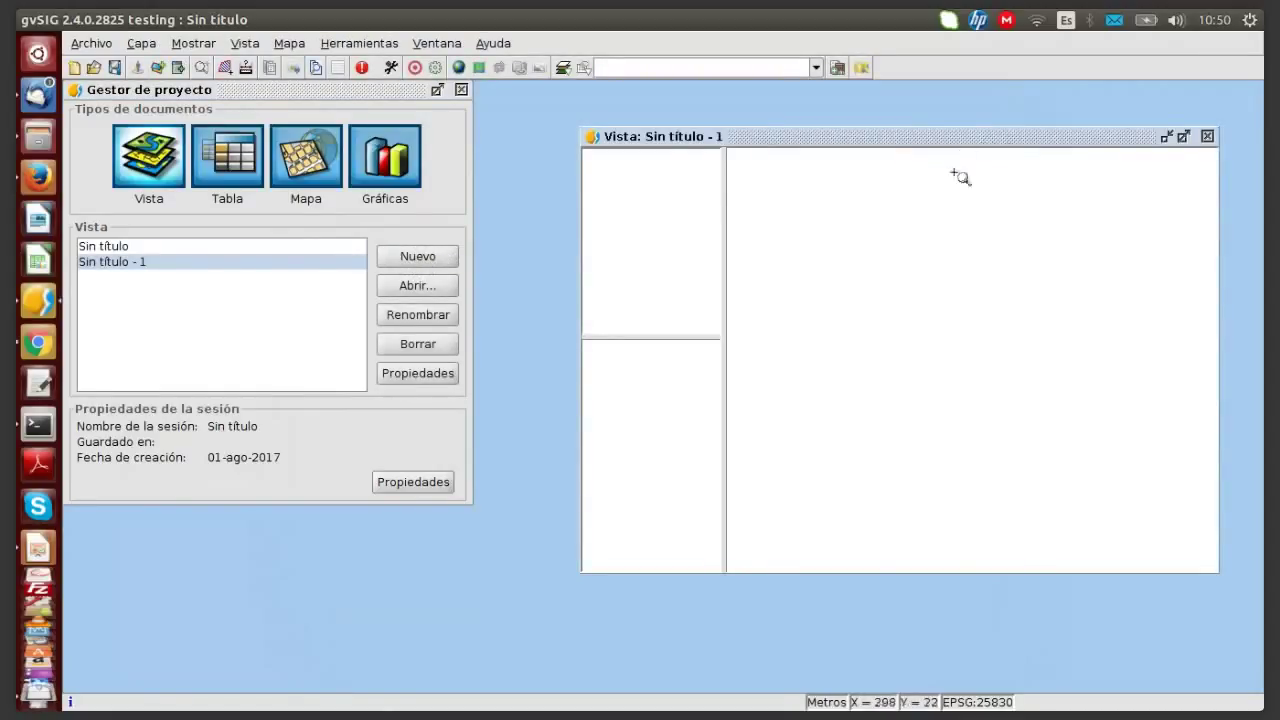
pyautogui.click(1207, 137)
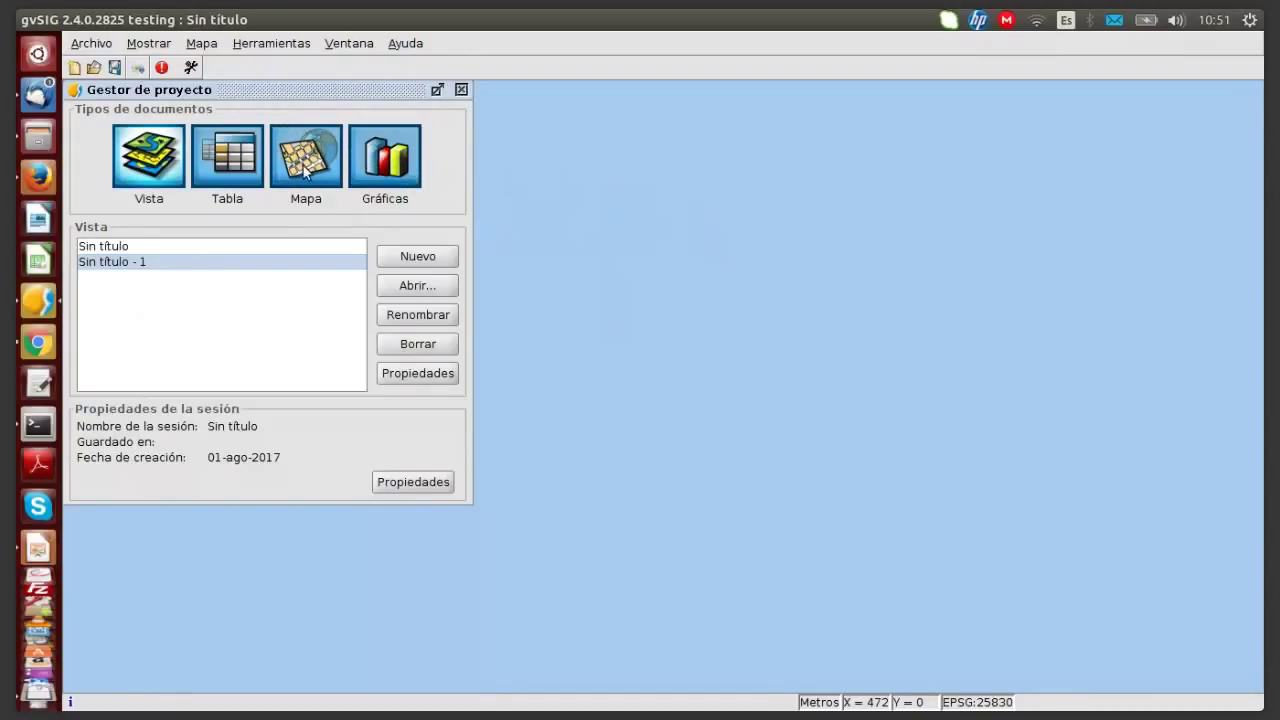
pyautogui.click(417, 343)
pyautogui.click(640, 407)
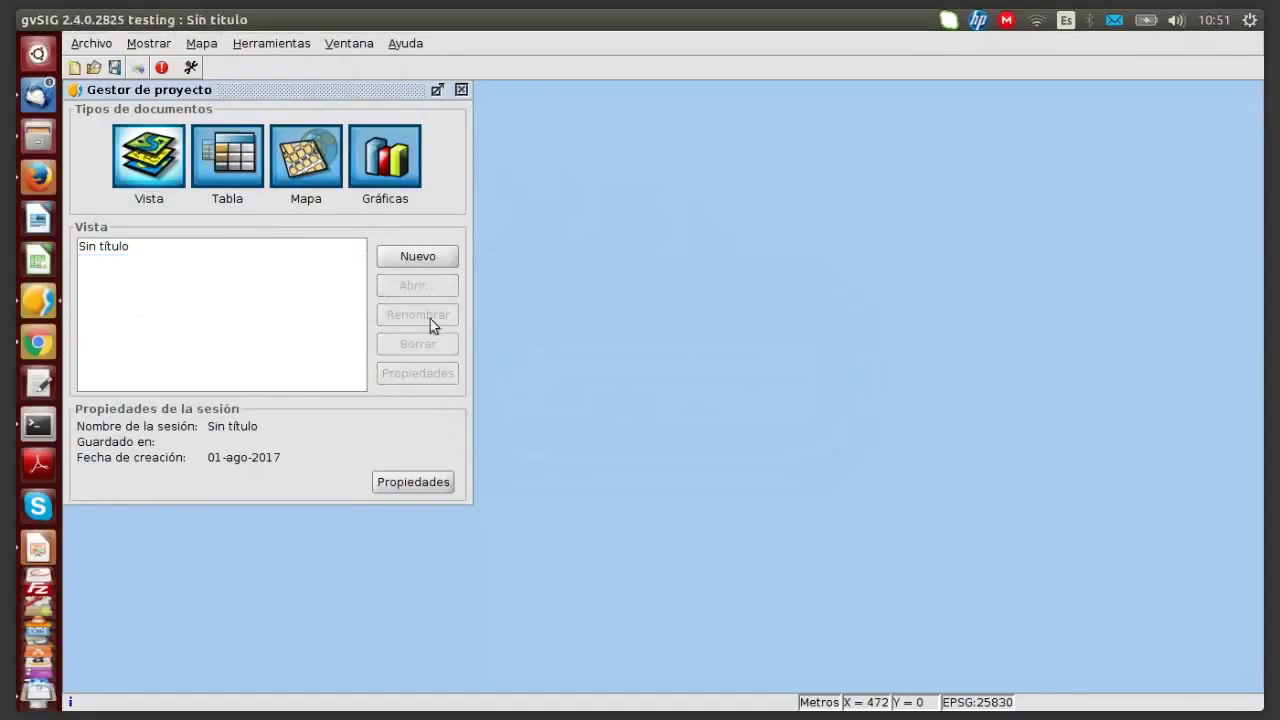
# Step: Open the existing Sin título view from the project manager
pyautogui.click(142, 252)
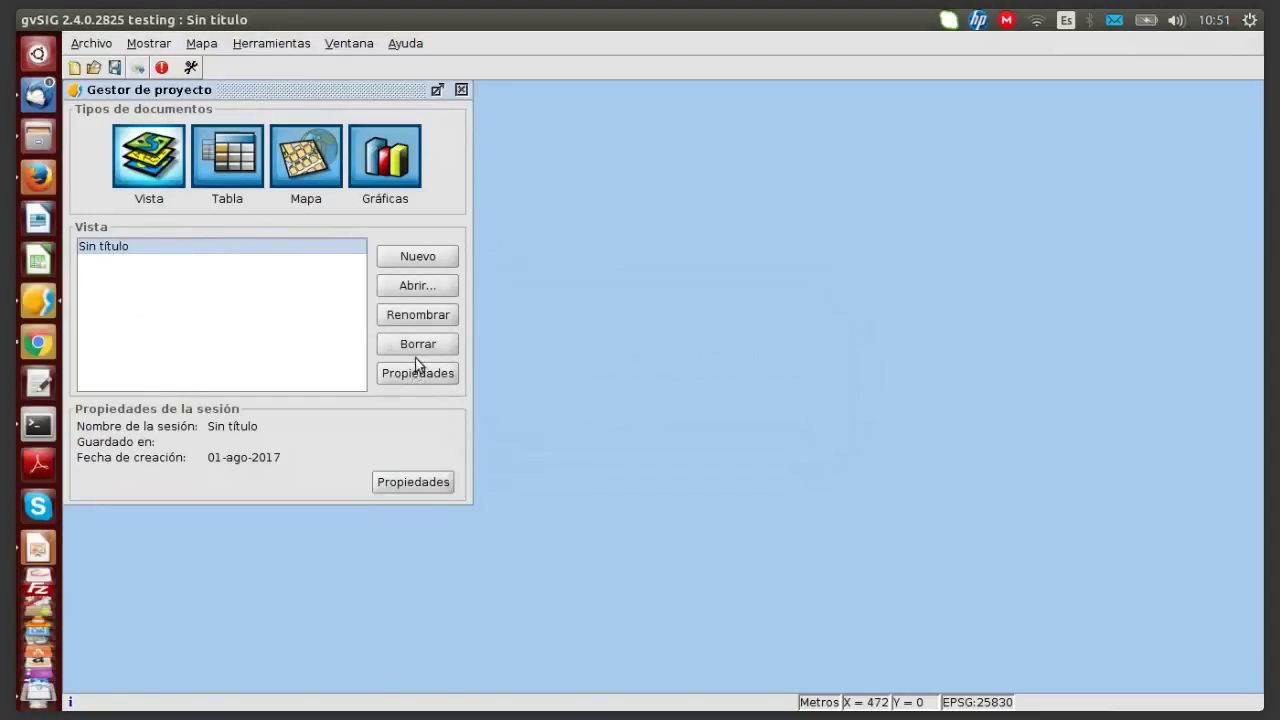
pyautogui.click(409, 285)
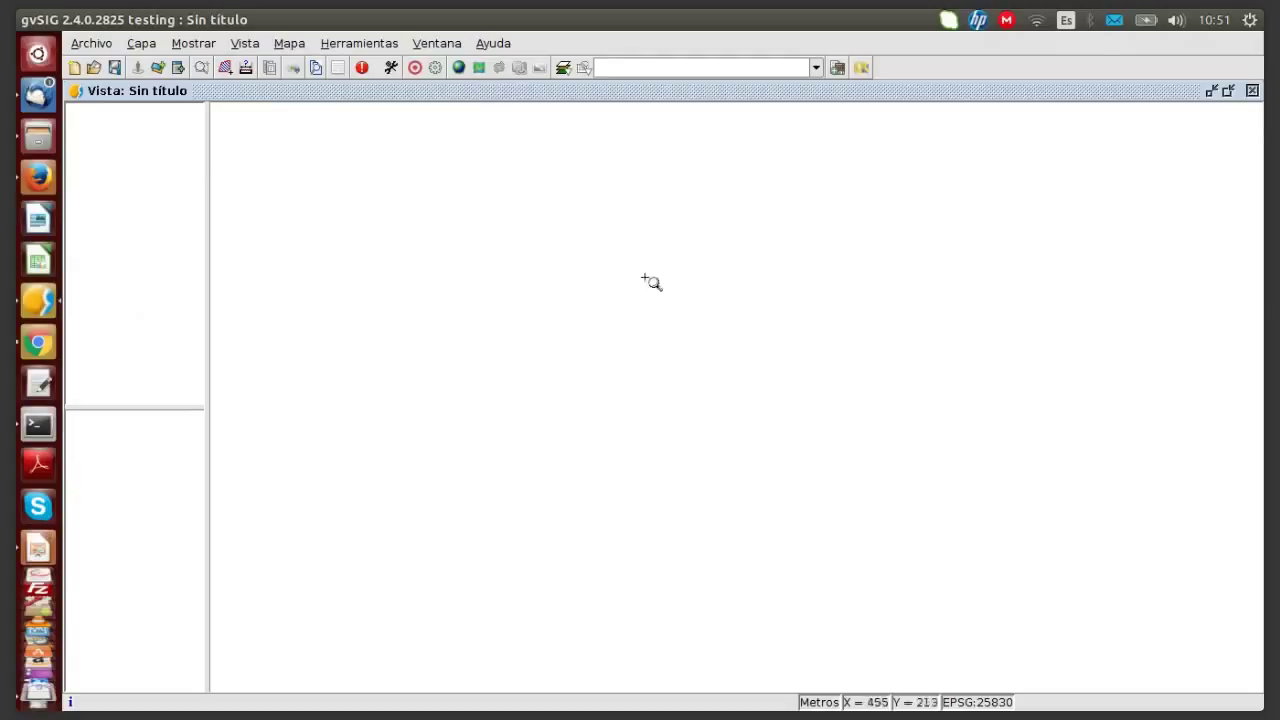
pyautogui.click(246, 42)
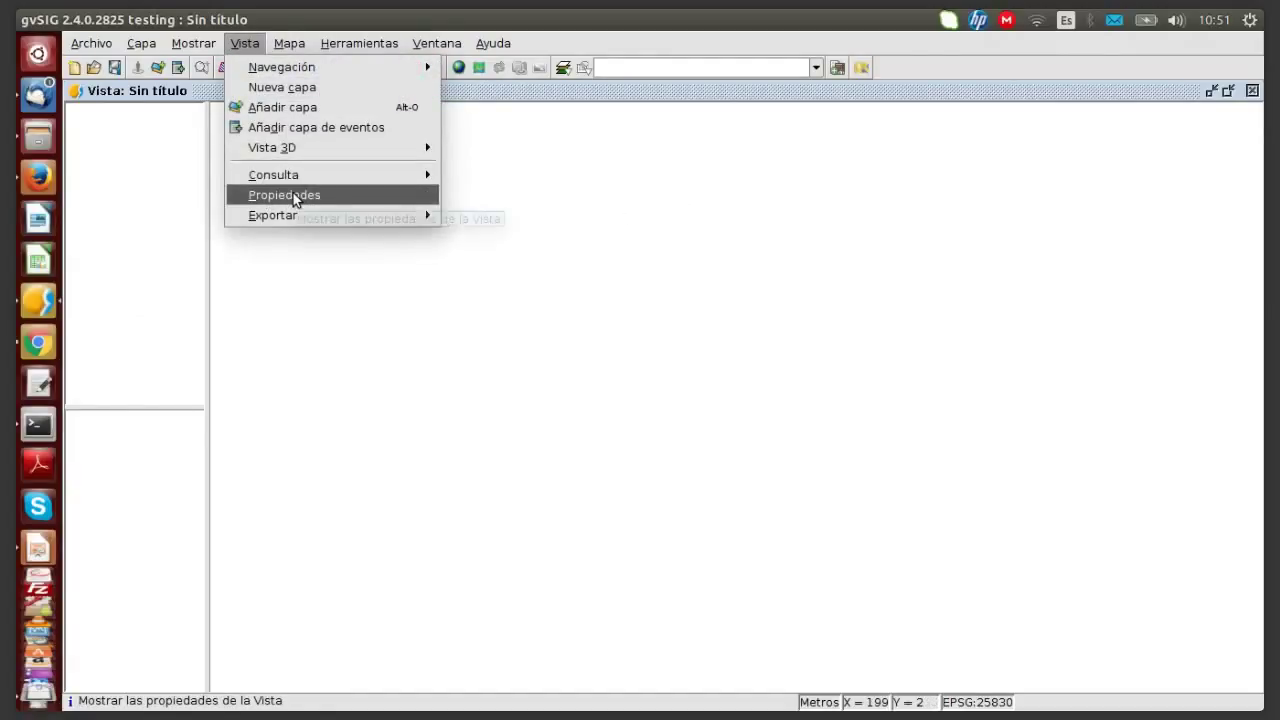
pyautogui.click(252, 44)
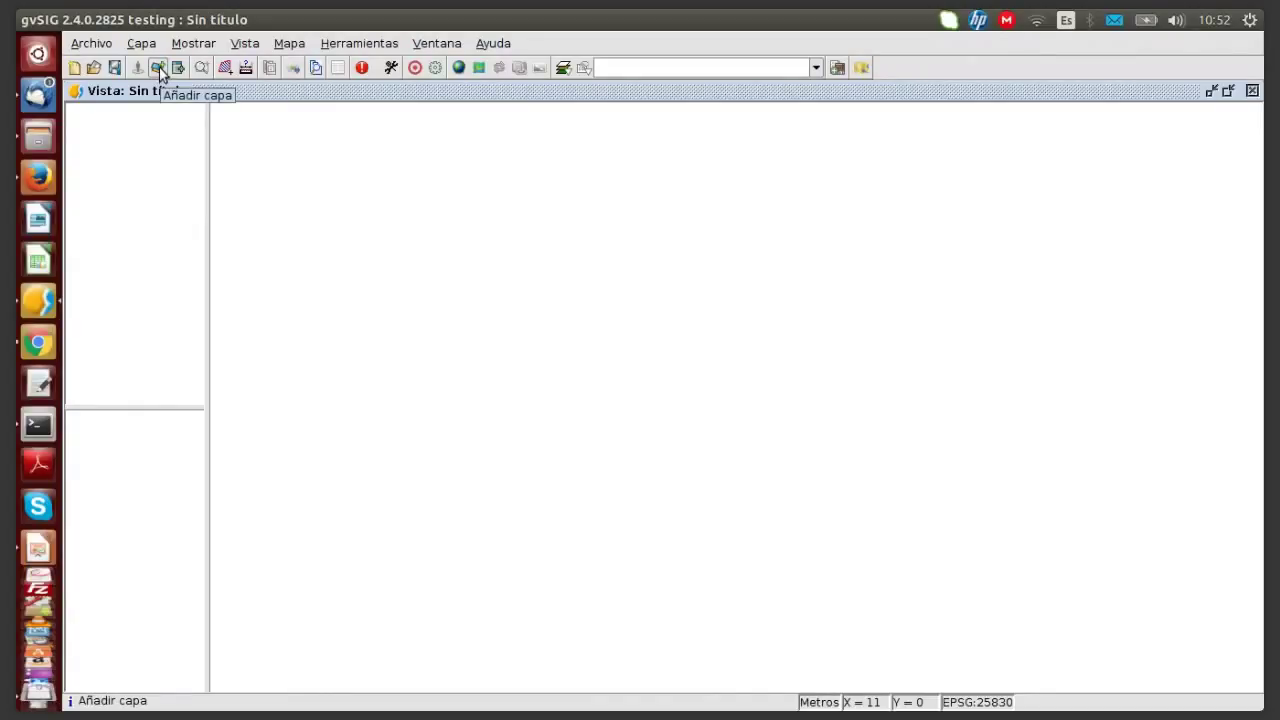
# Step: Start adding a file layer to the view and browse to the Valencia folder inside Ayuntamientos
pyautogui.click(241, 44)
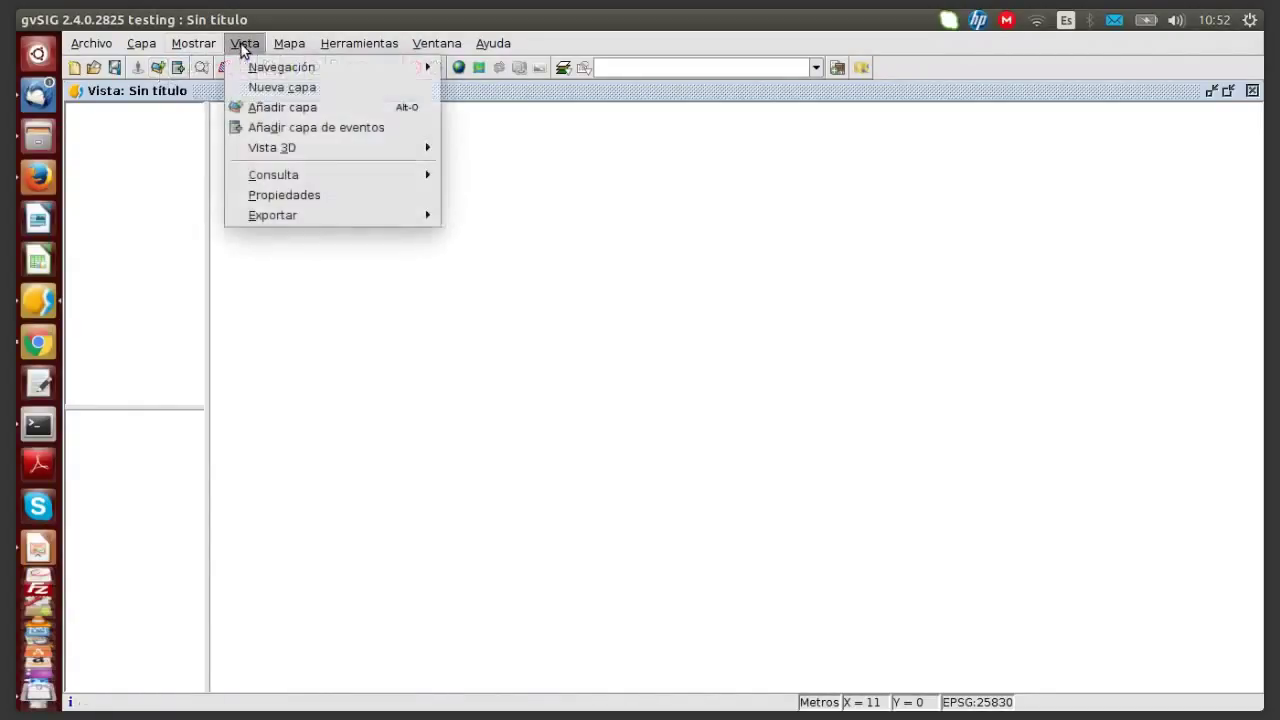
pyautogui.click(268, 107)
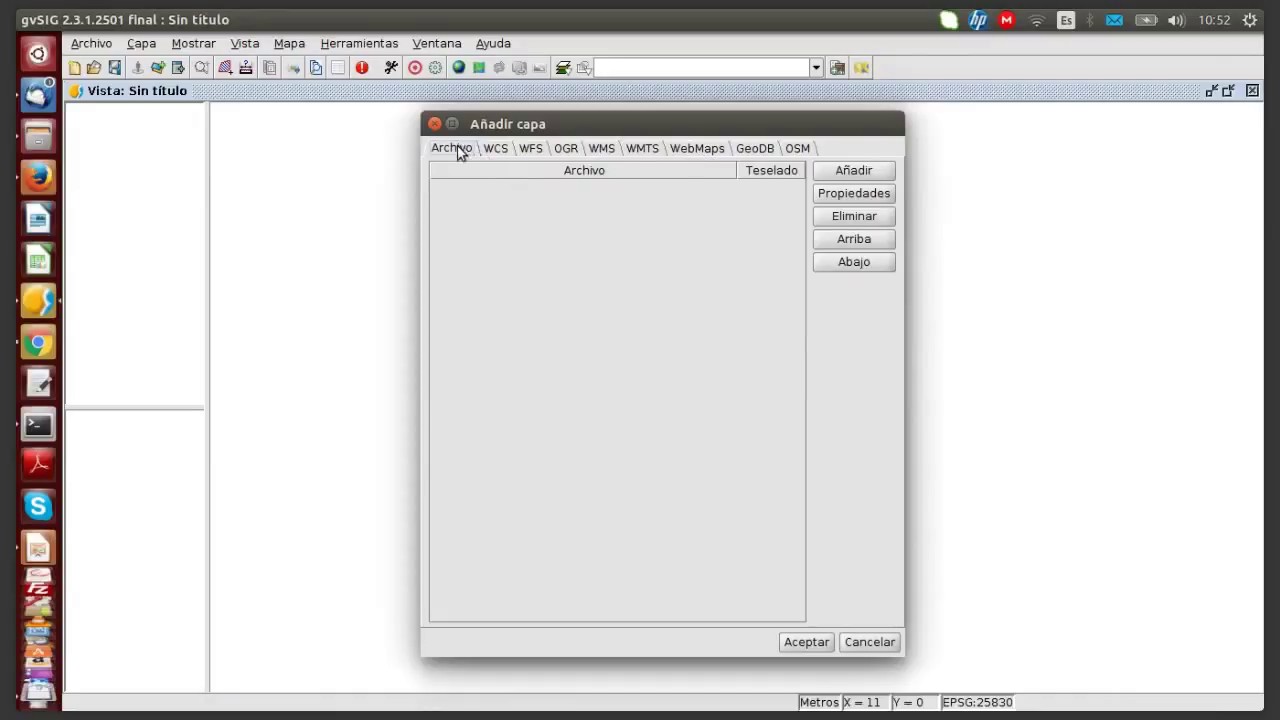
pyautogui.click(850, 172)
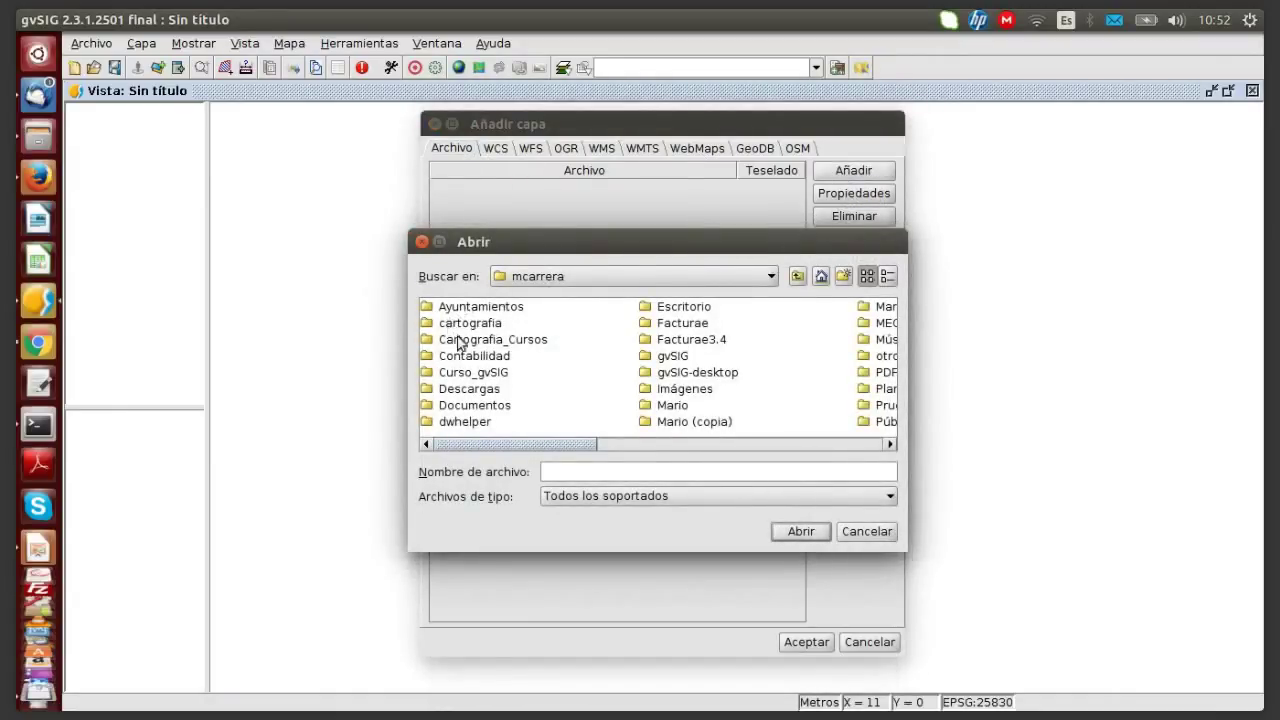
pyautogui.doubleClick(479, 309)
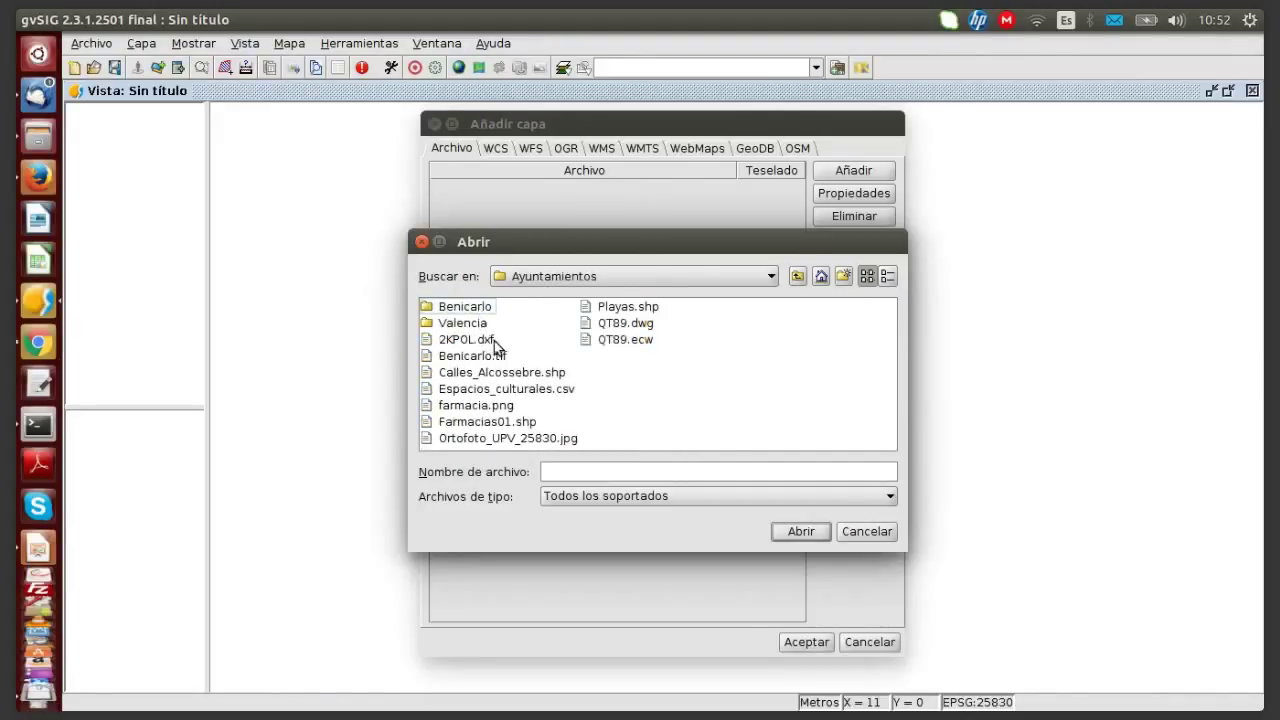
pyautogui.click(466, 326)
pyautogui.doubleClick(466, 326)
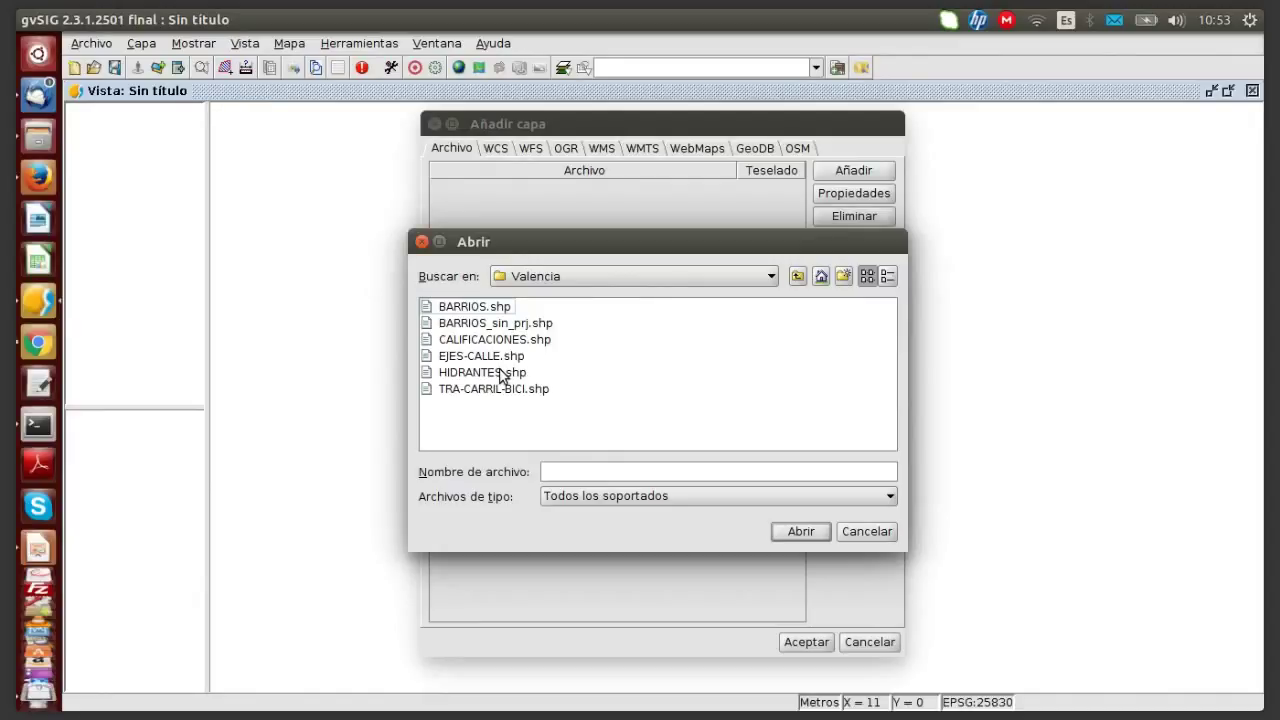
# Step: Add Ortofoto_UPV_25830.jpg from the Ayuntamientos folder to the view in Normal mode and make its layer active
pyautogui.click(796, 276)
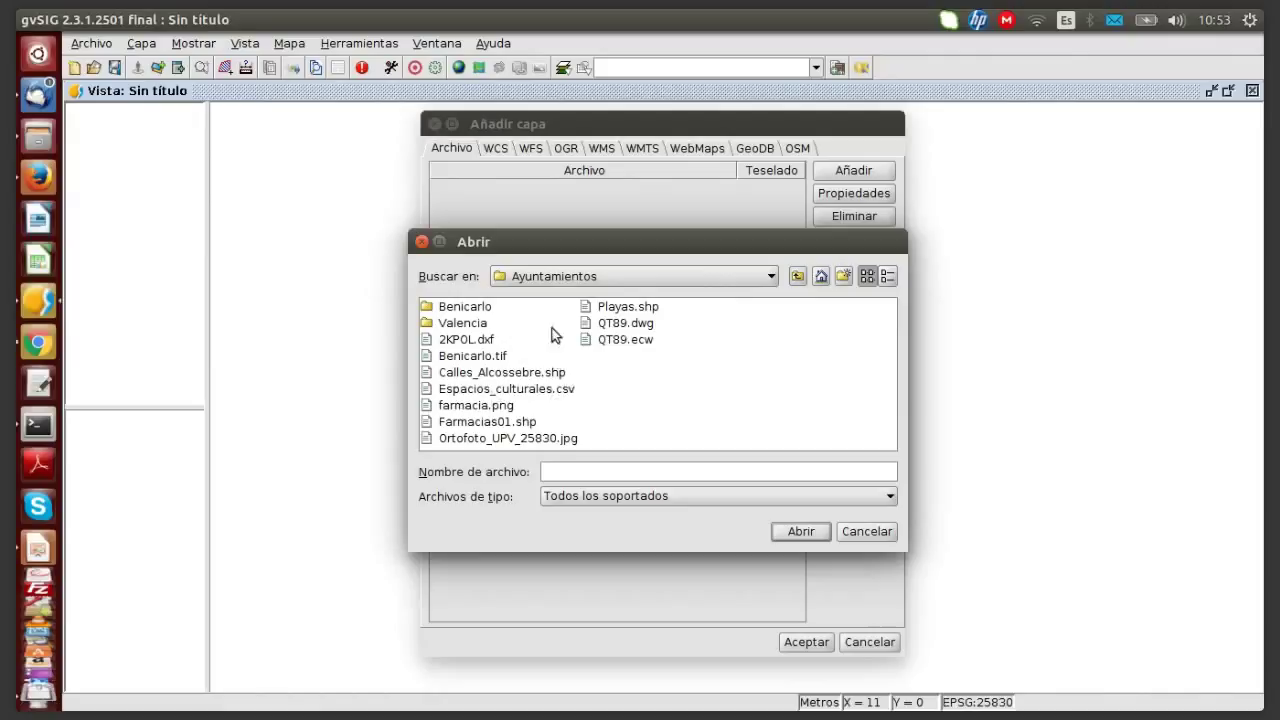
pyautogui.click(470, 441)
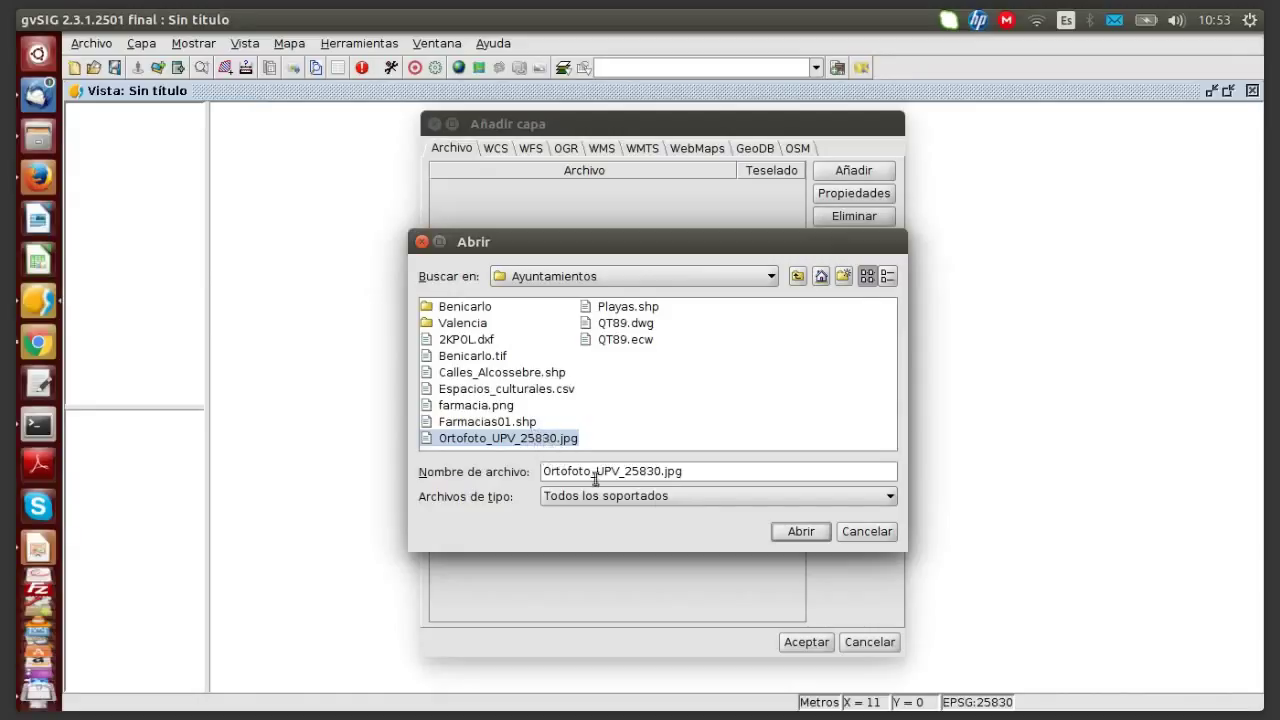
pyautogui.click(802, 531)
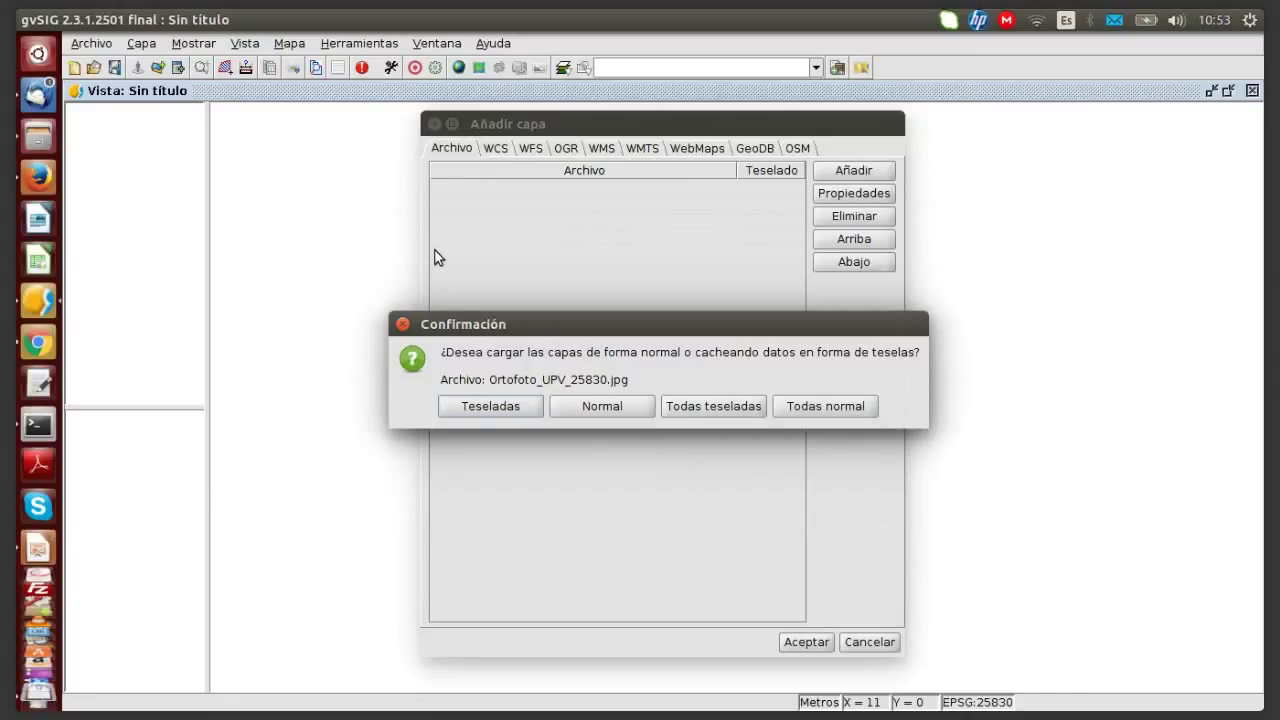
pyautogui.click(599, 406)
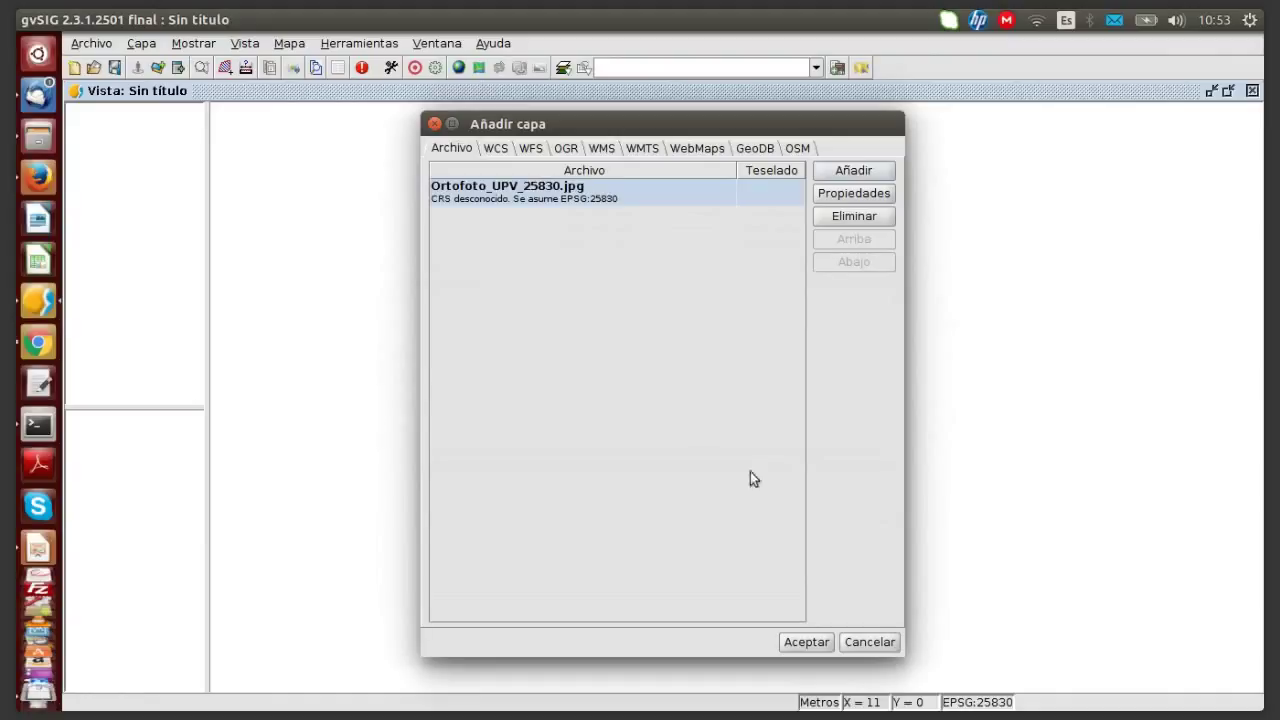
pyautogui.click(807, 642)
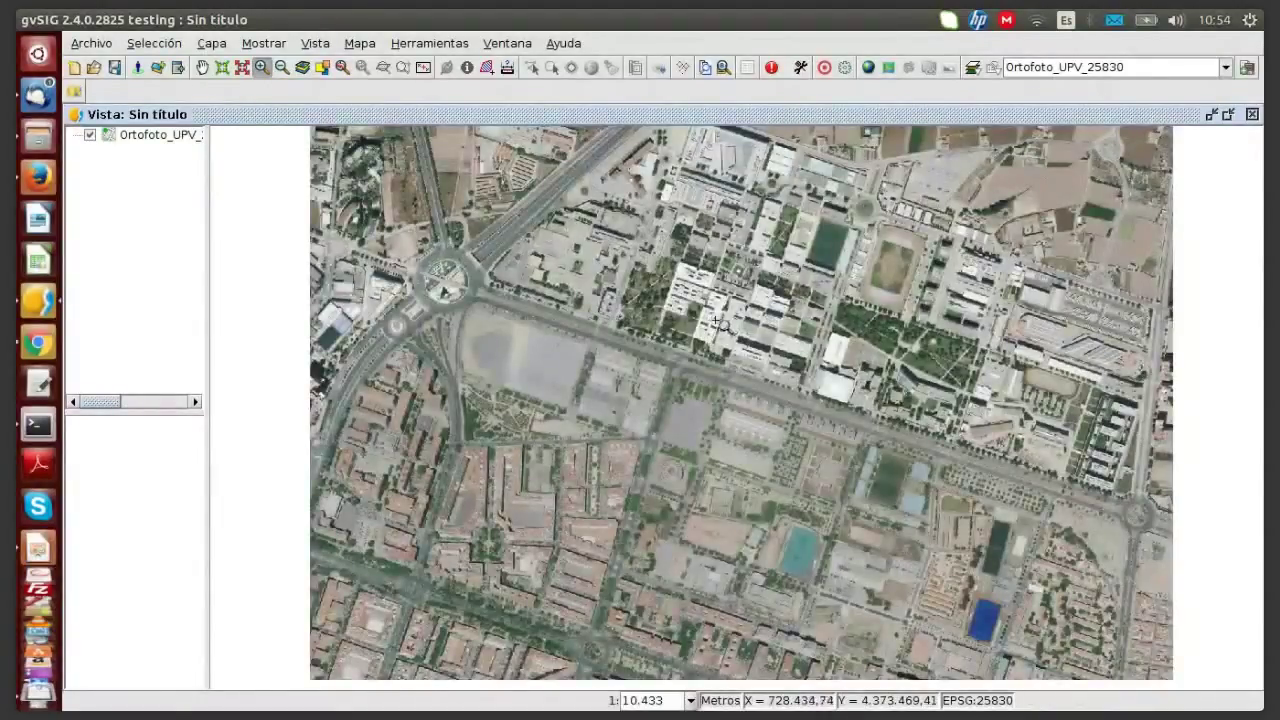
pyautogui.click(160, 136)
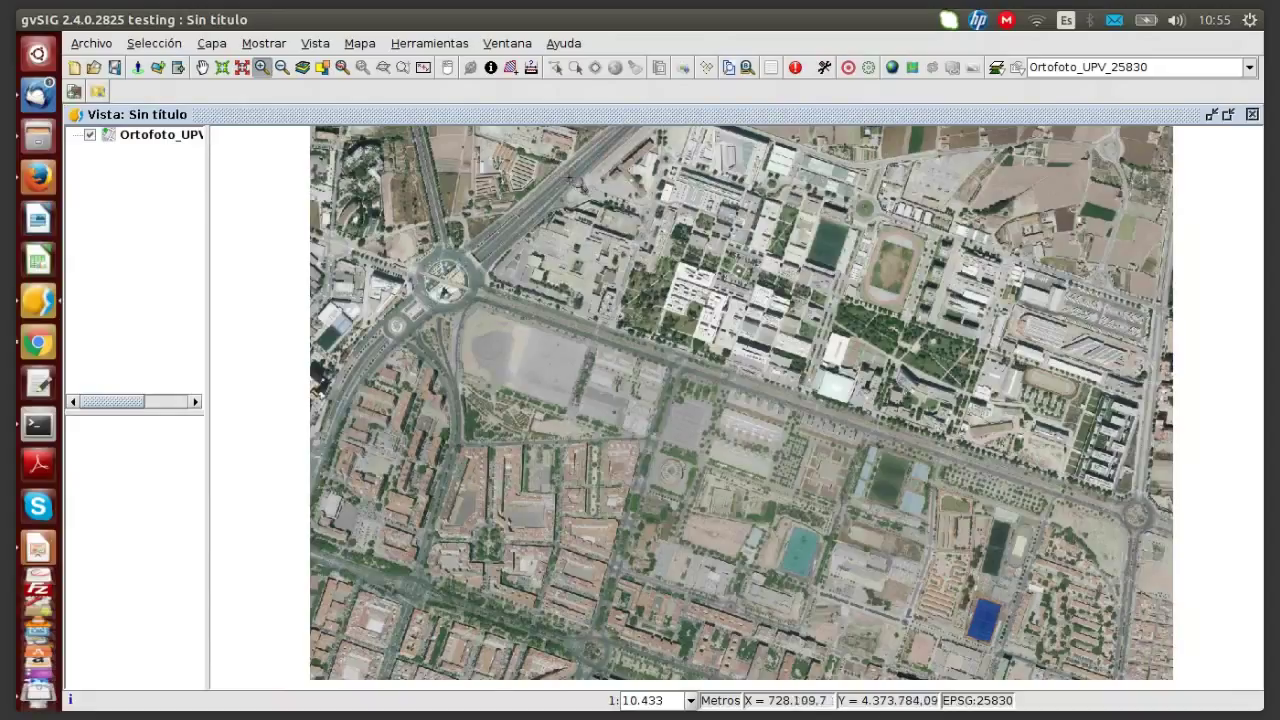
# Step: Start adding another file layer and browse to the Valencia folder inside Ayuntamientos
pyautogui.click(158, 69)
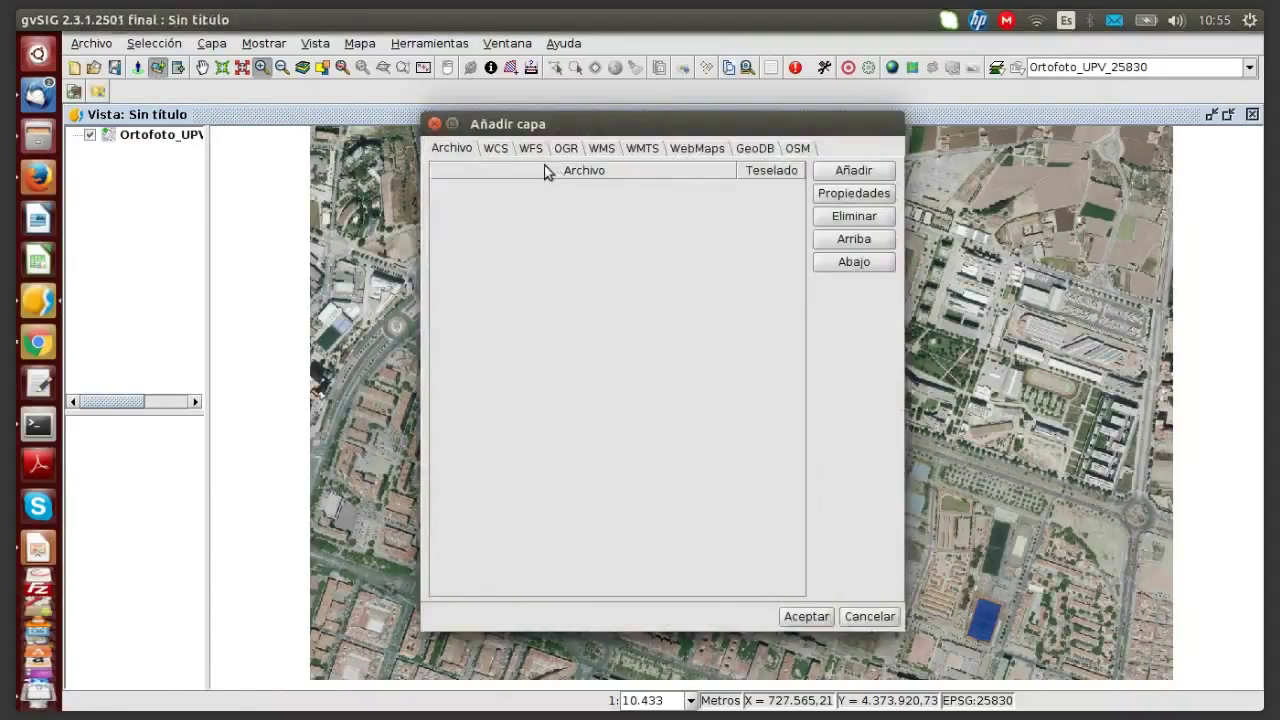
pyautogui.click(836, 173)
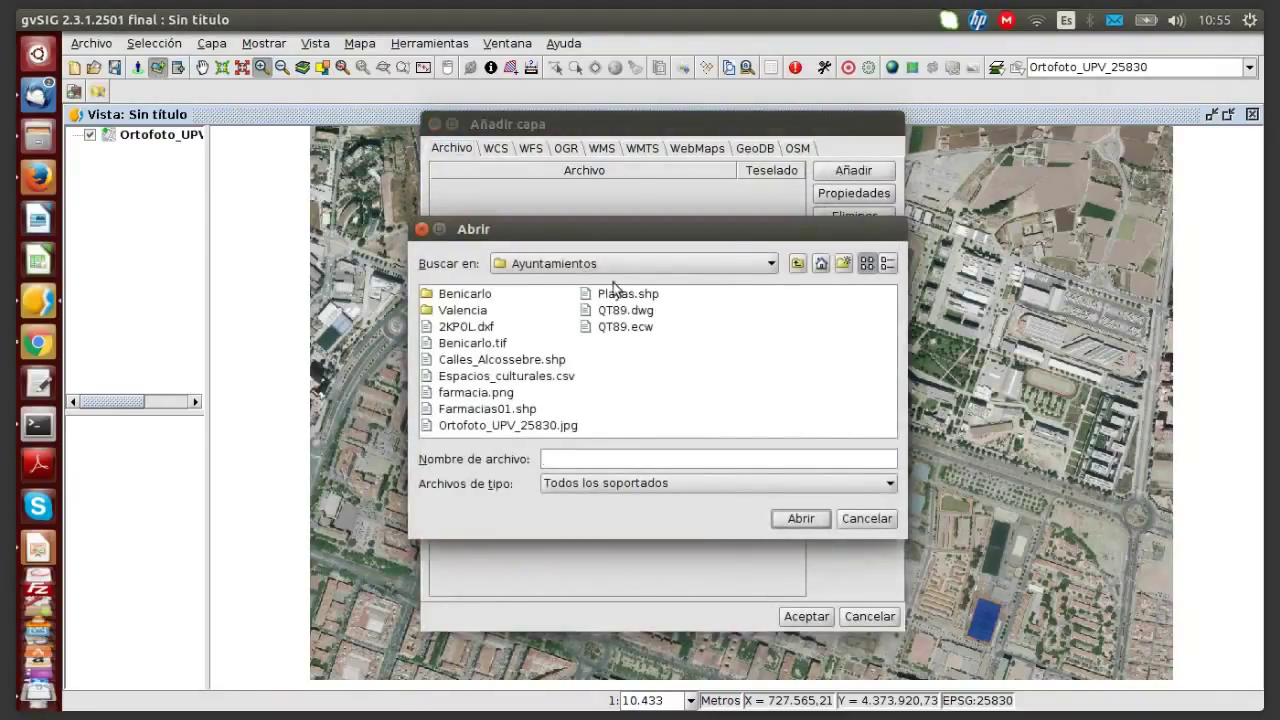
pyautogui.click(467, 317)
pyautogui.doubleClick(467, 318)
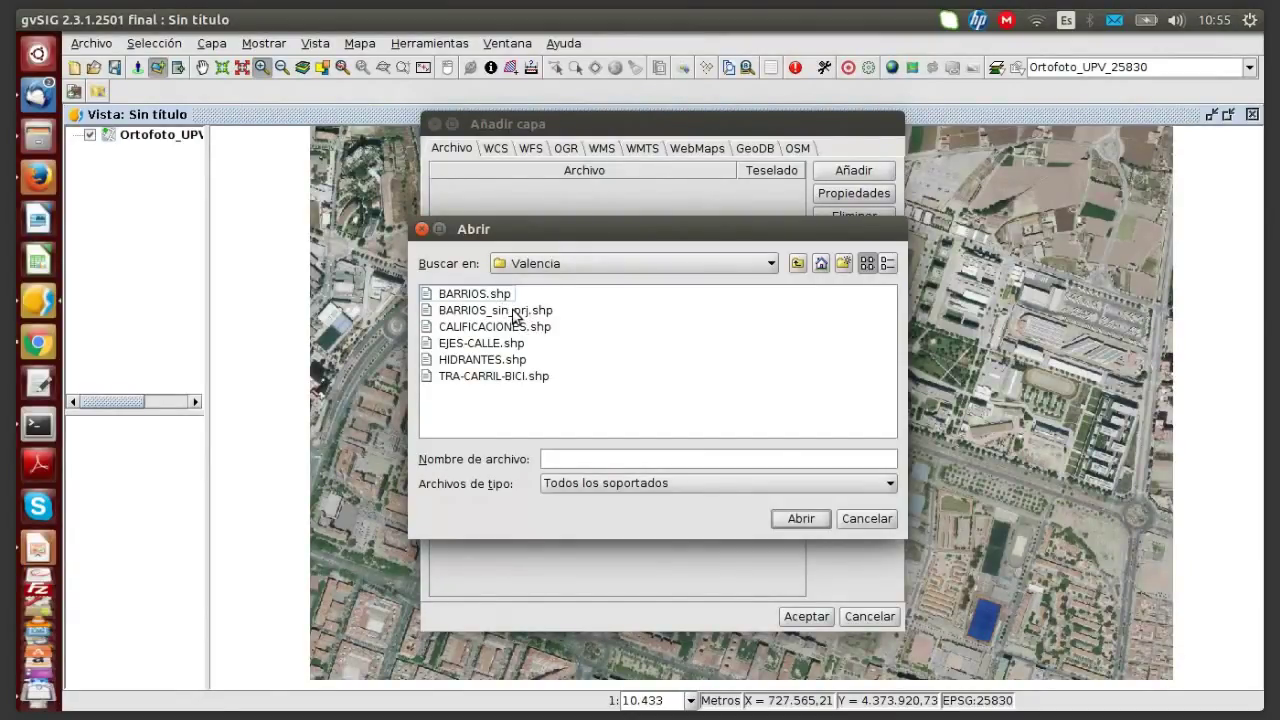
# Step: Switch to the file manager and examine the shapefile component files in Pruebas/Ayuntamientos/Valencia as a list, selecting BARRIOS.prj
pyautogui.click(38, 137)
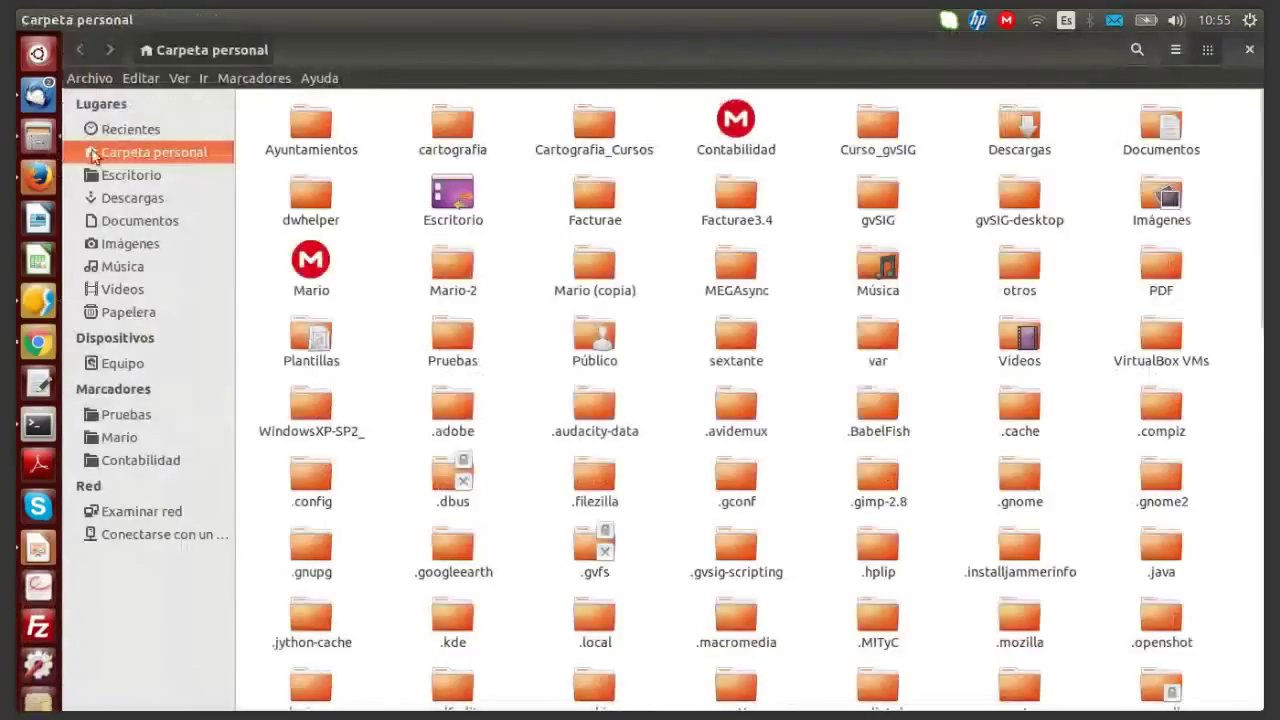
pyautogui.middleClick(128, 414)
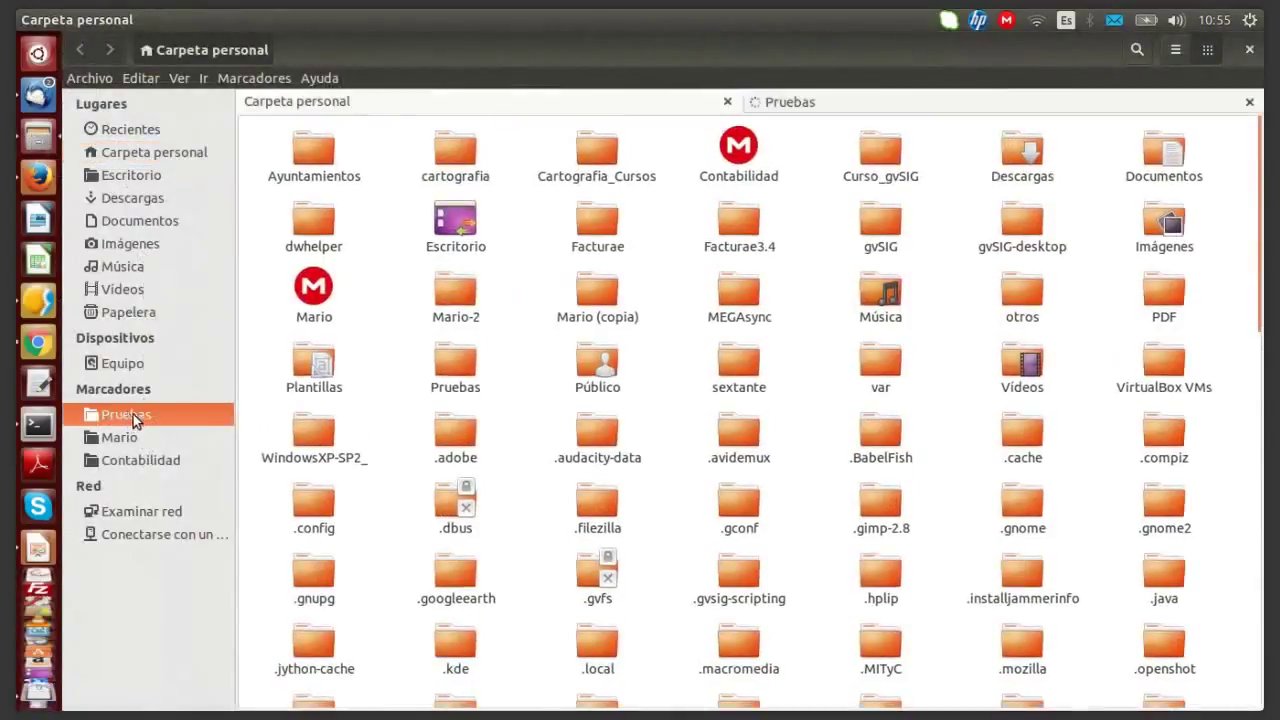
pyautogui.click(811, 110)
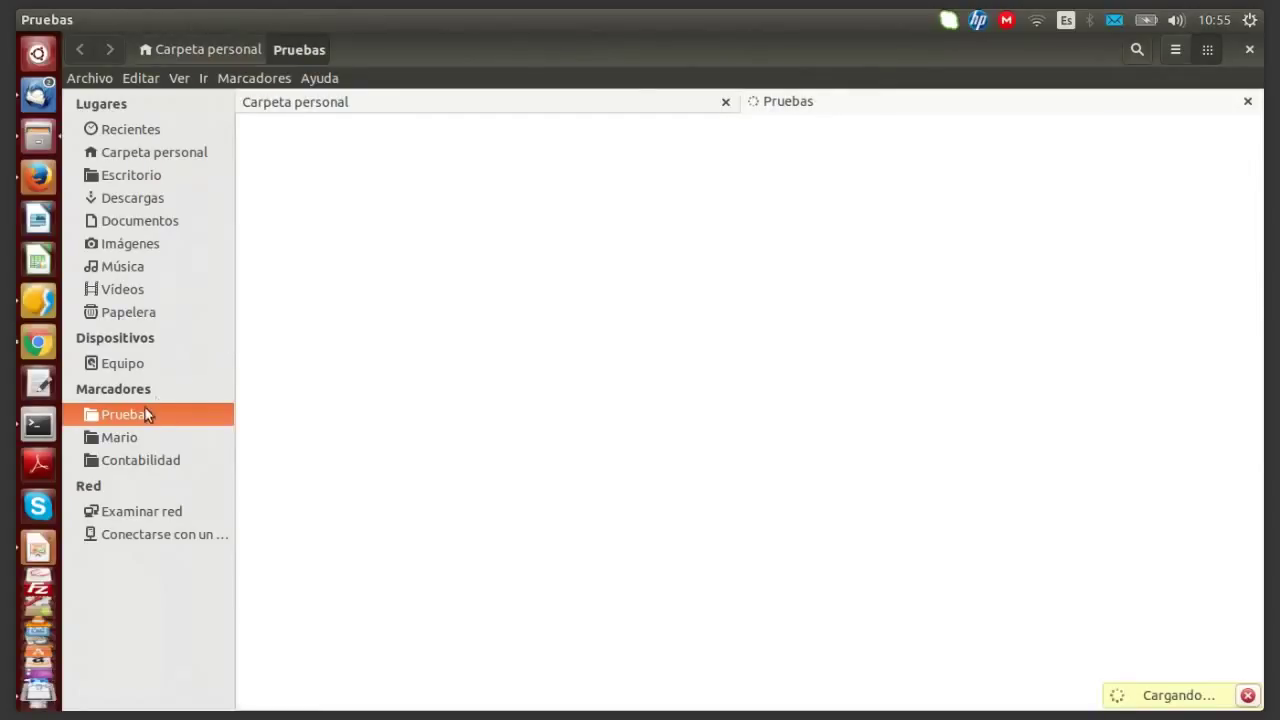
pyautogui.click(1148, 155)
pyautogui.doubleClick(1146, 150)
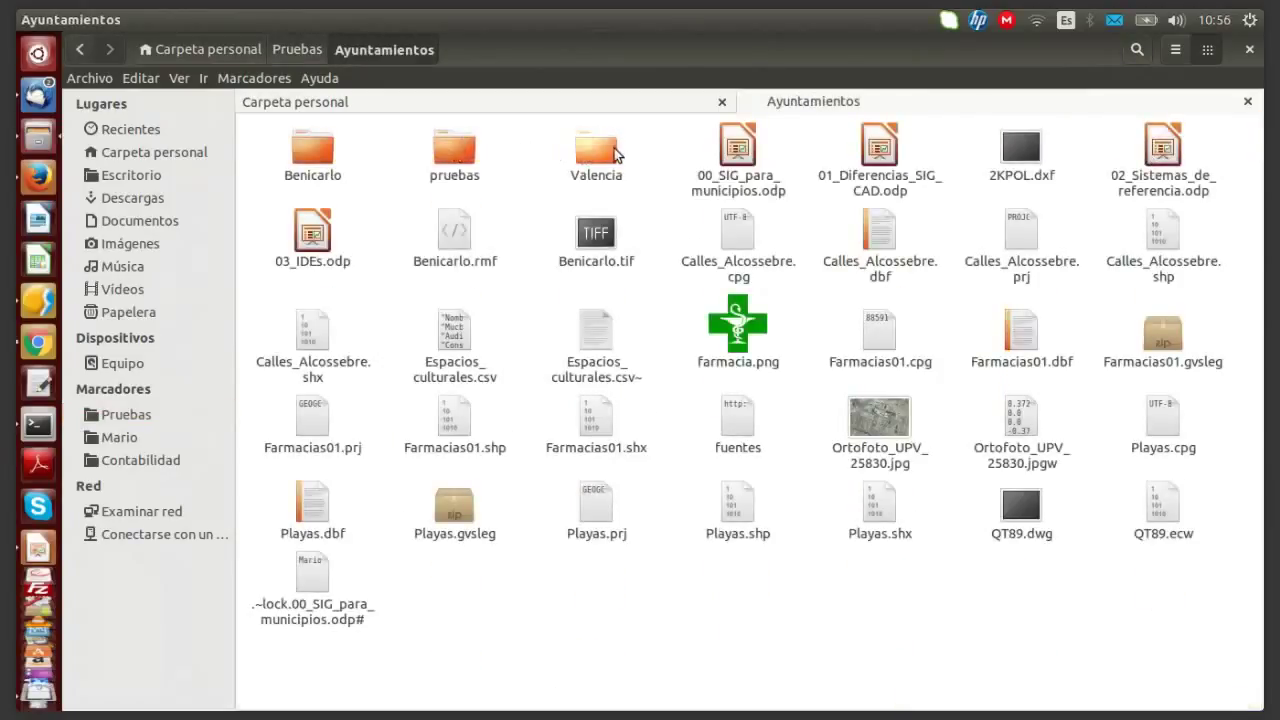
pyautogui.doubleClick(609, 155)
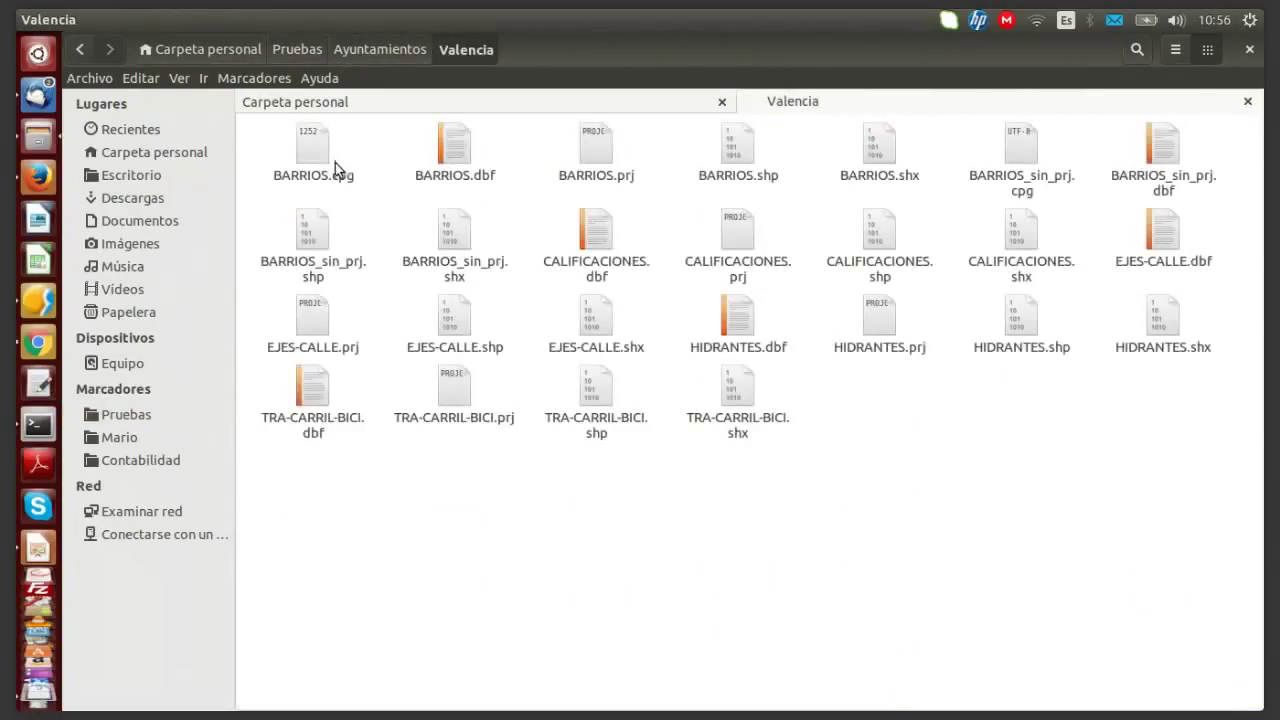
pyautogui.click(1175, 50)
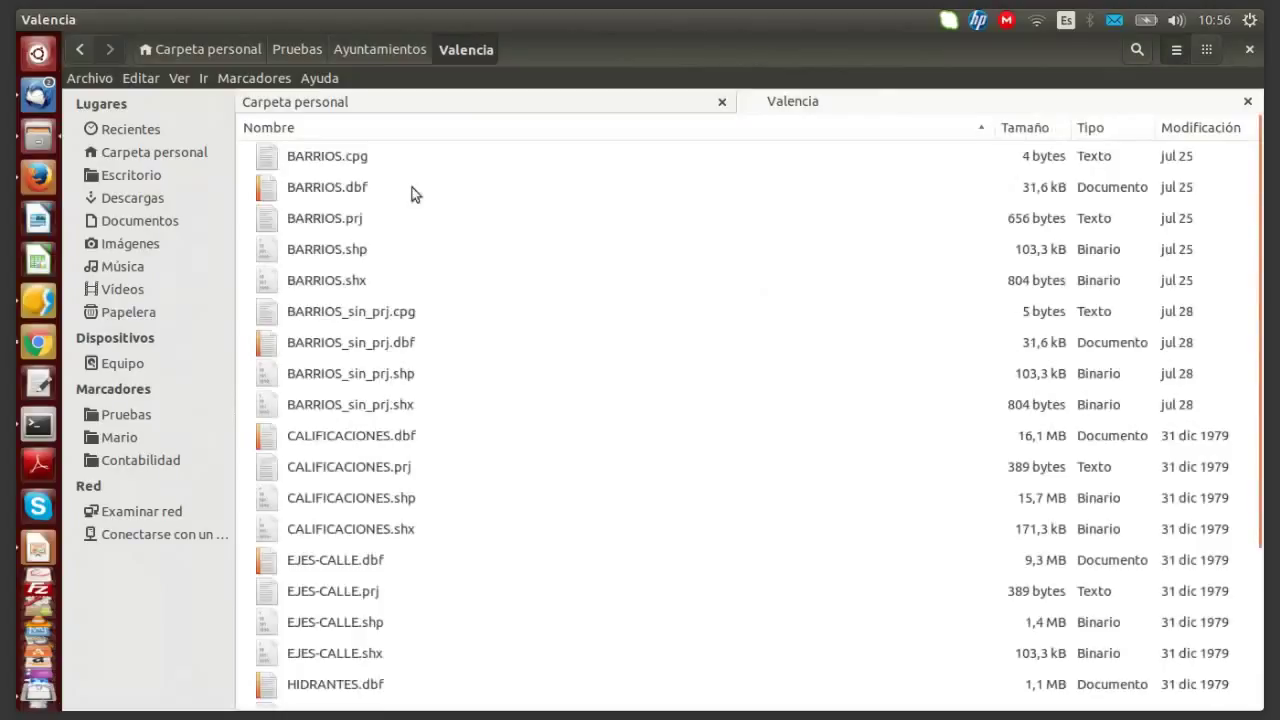
pyautogui.click(337, 218)
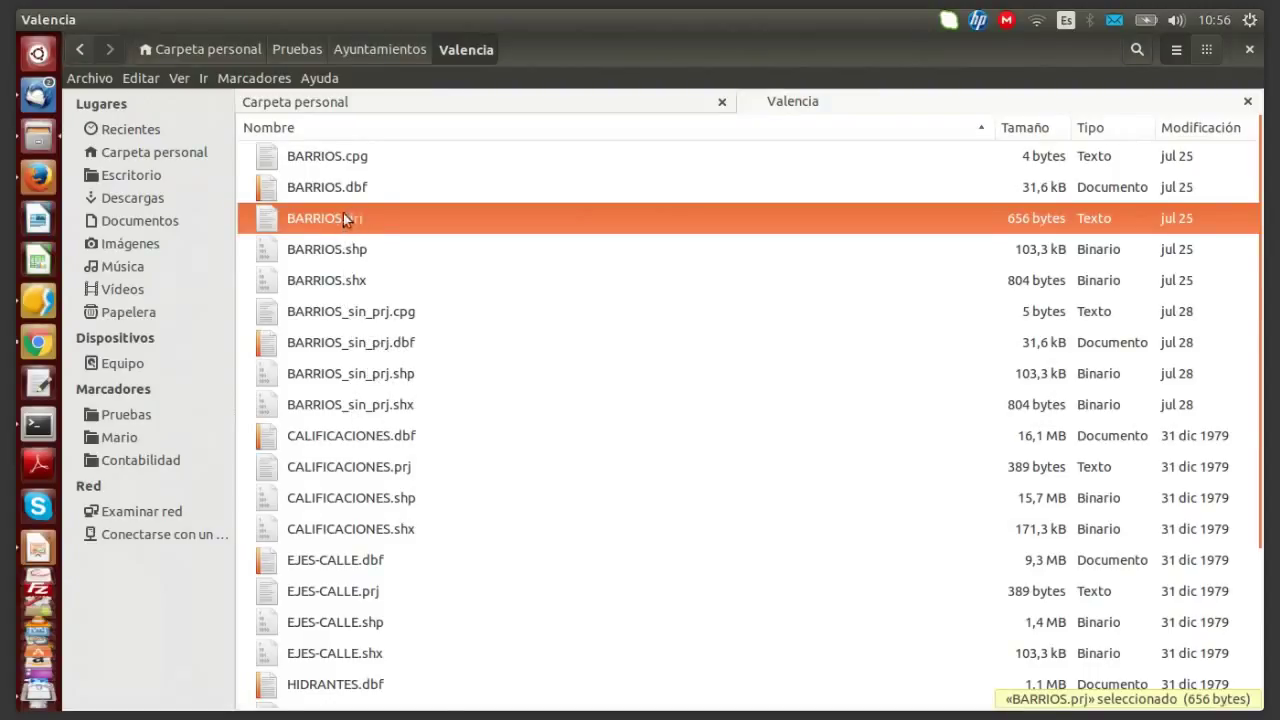
# Step: Switch back to gvSIG and put BARRIOS_sin_prj.shp on the list of layers to add
pyautogui.click(36, 302)
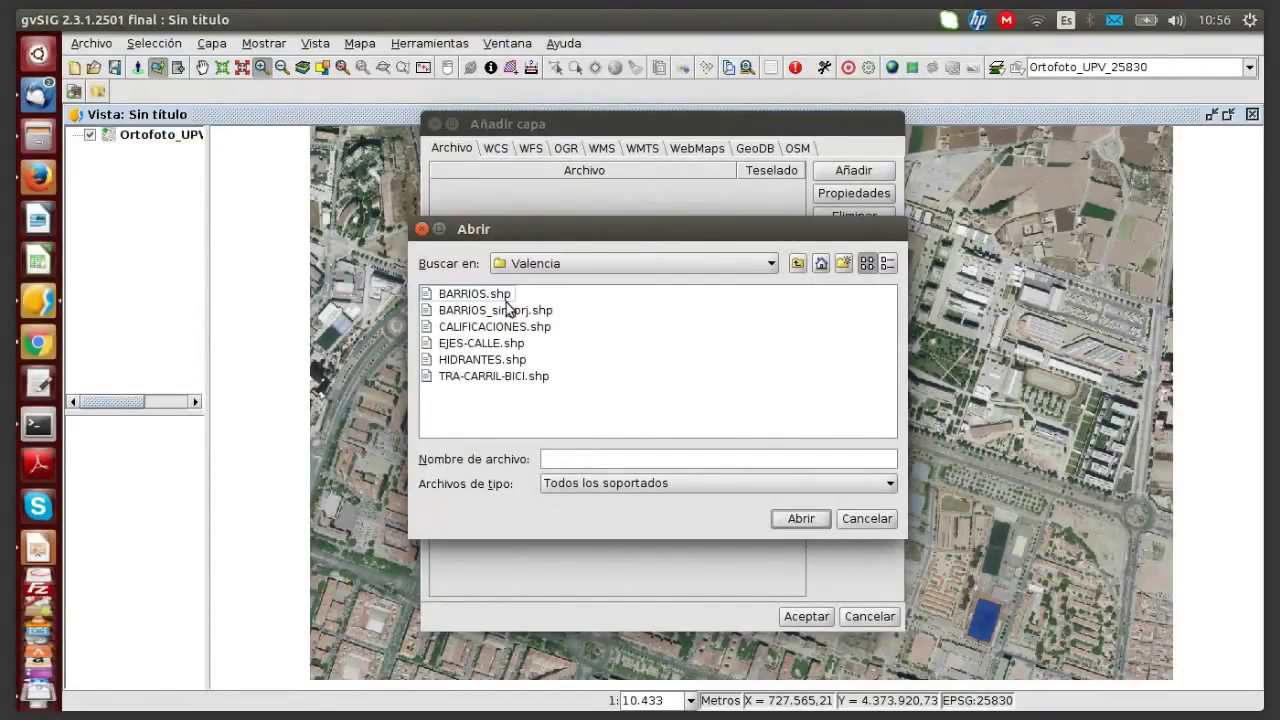
pyautogui.click(503, 312)
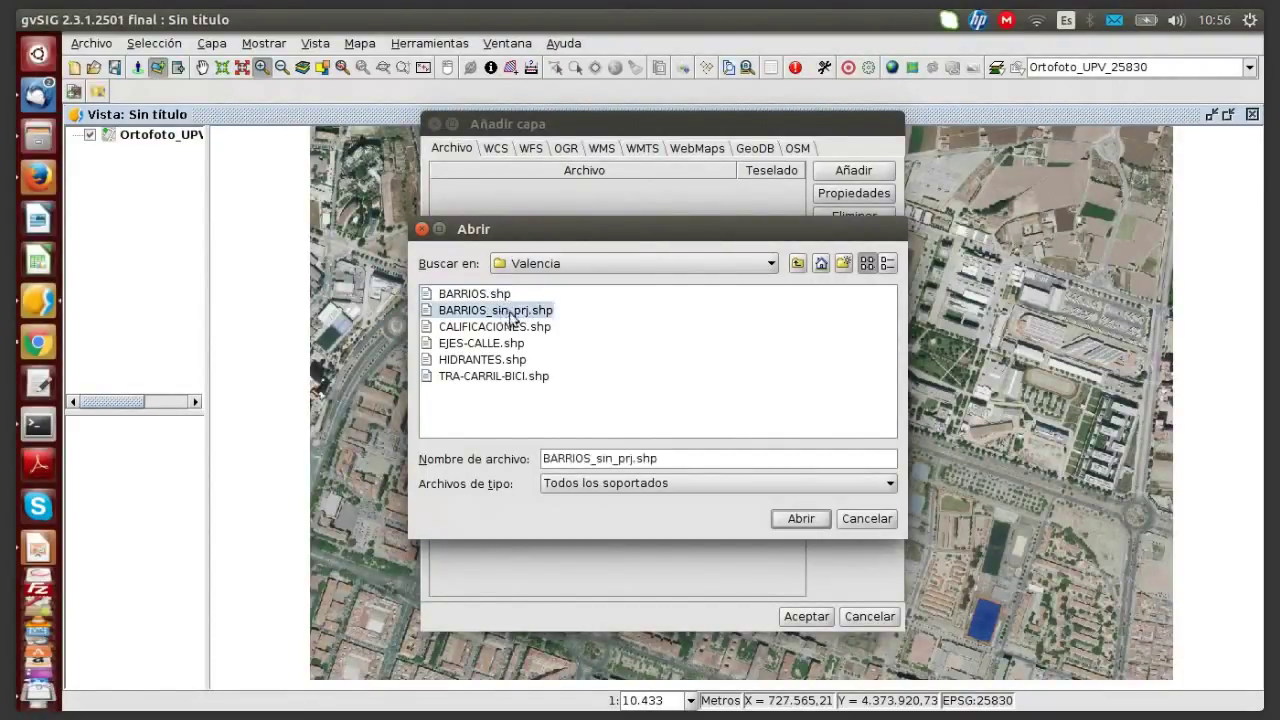
pyautogui.click(786, 517)
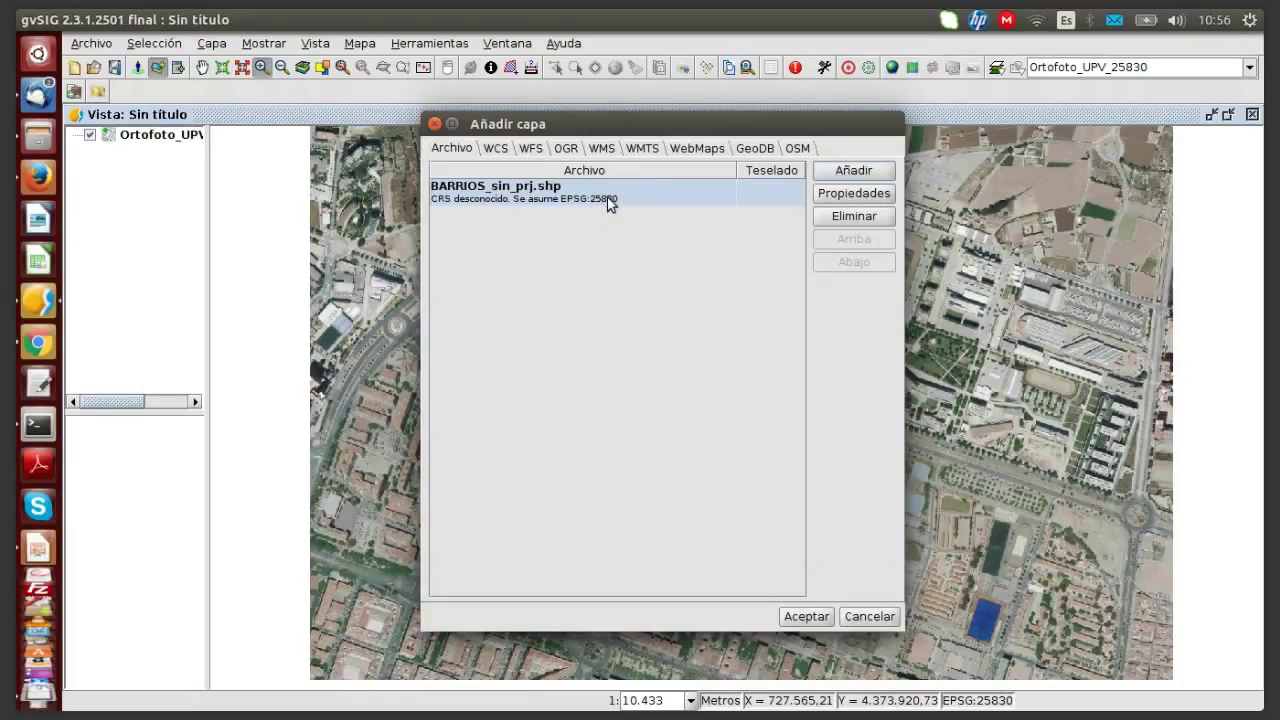
# Step: Open the CRS selection in the properties of BARRIOS_sin_prj.shp and review the reference system types and transformation options
pyautogui.click(855, 195)
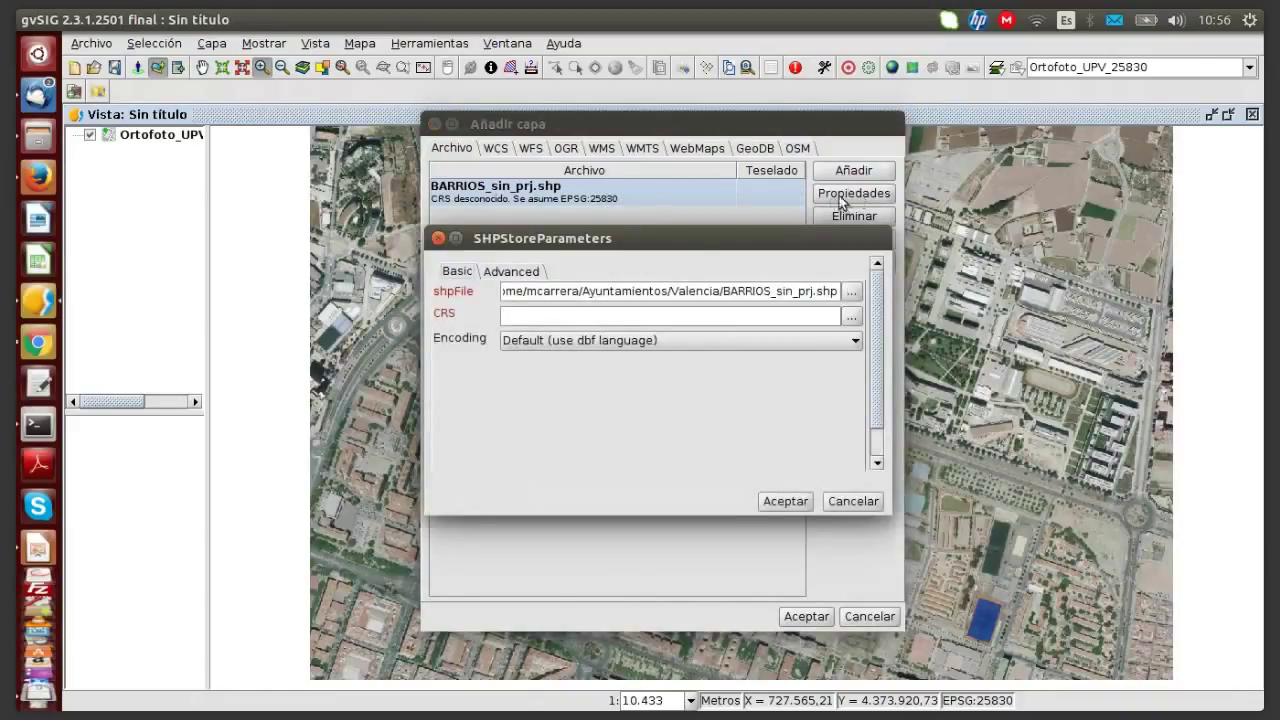
pyautogui.click(852, 317)
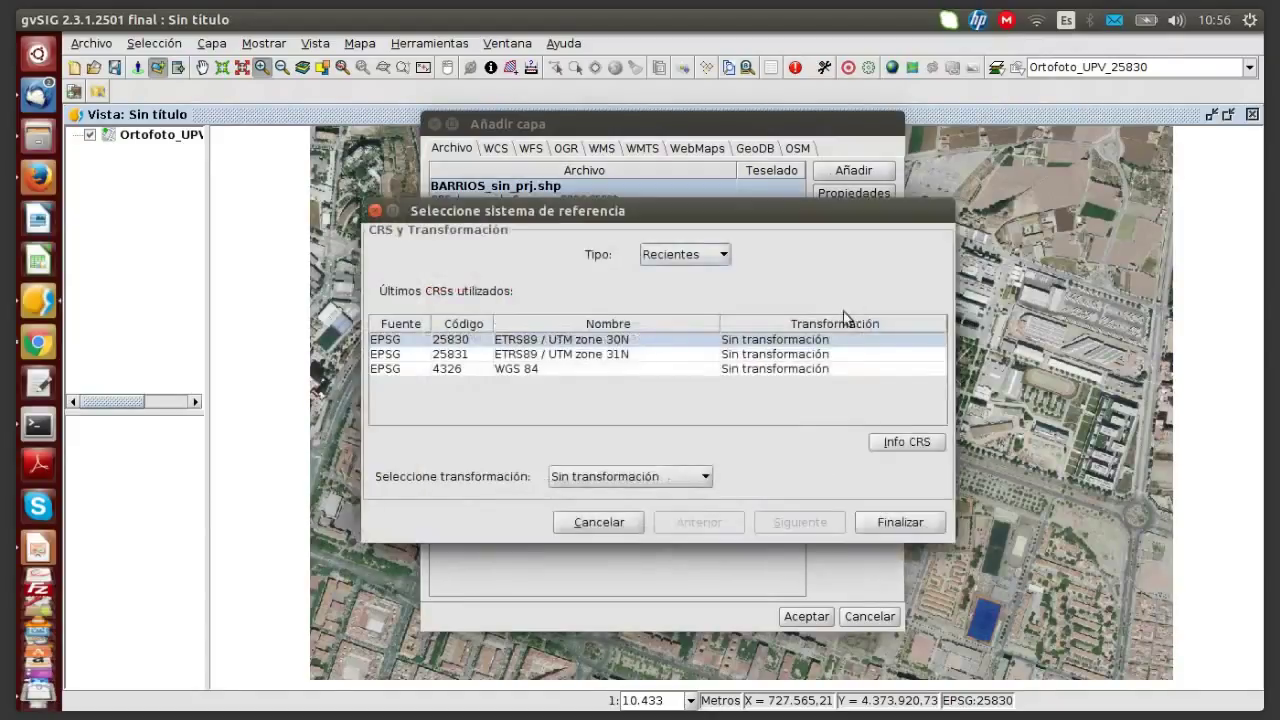
pyautogui.click(697, 254)
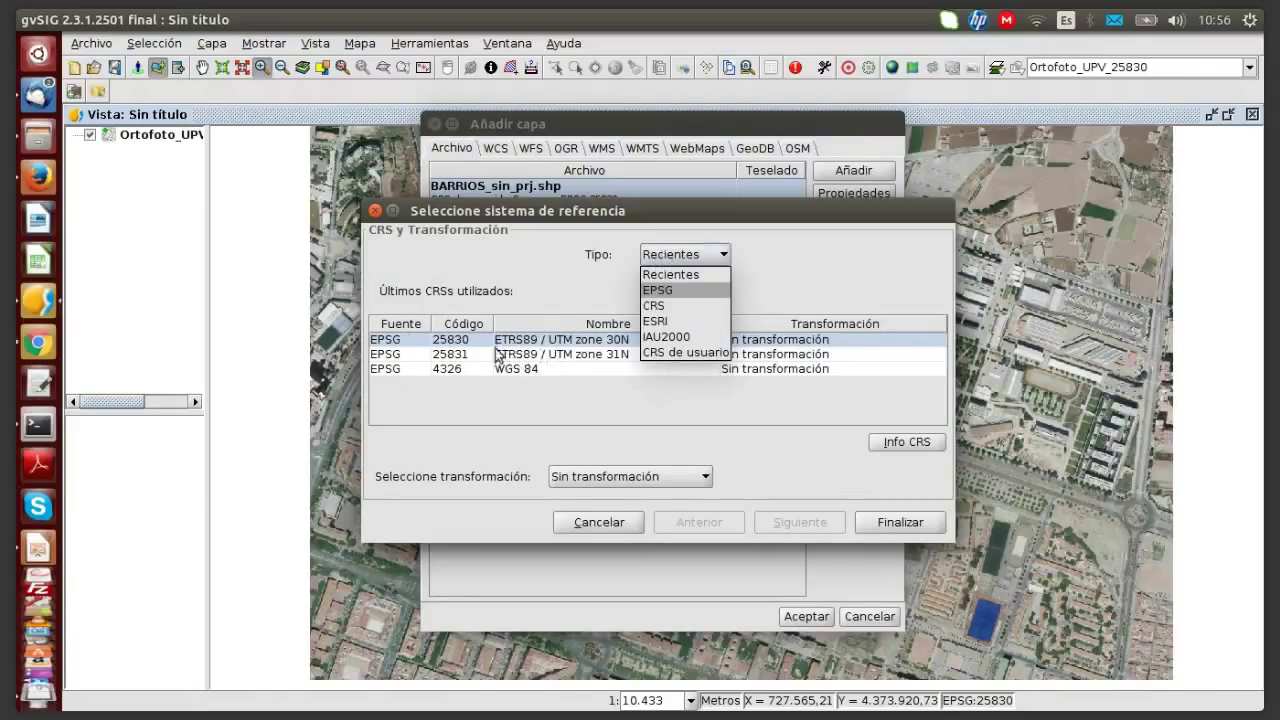
pyautogui.click(702, 257)
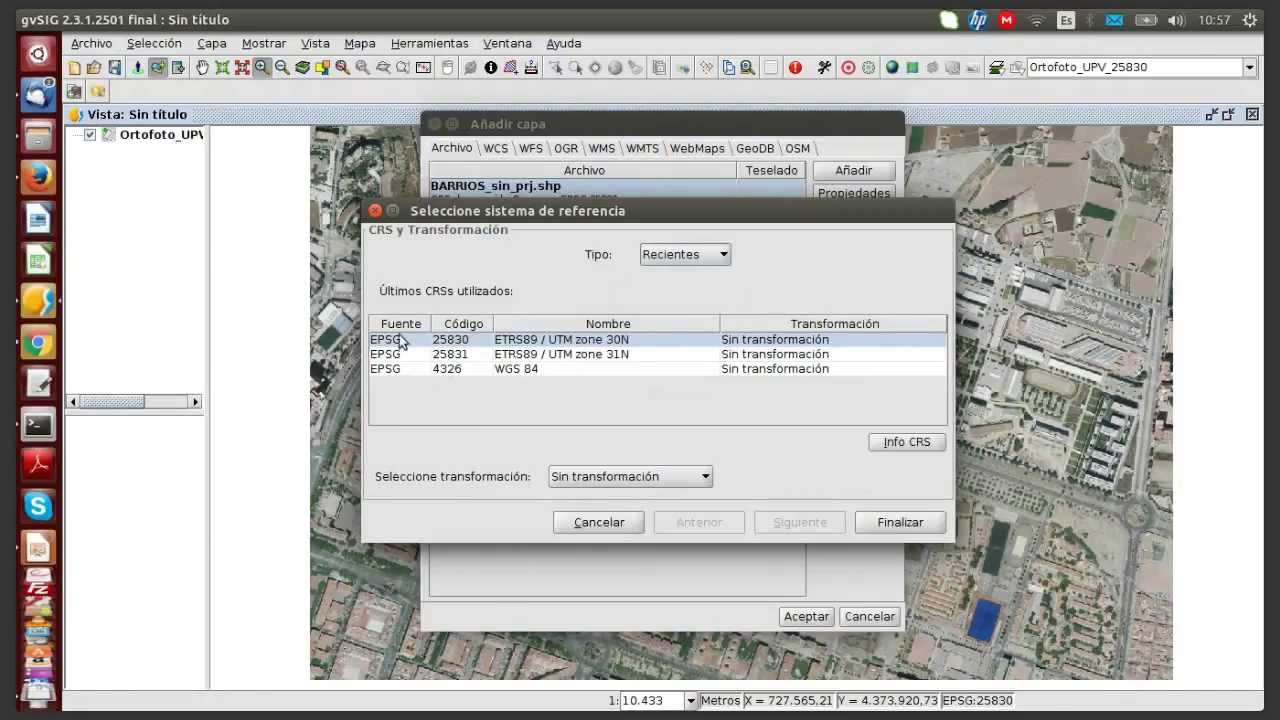
pyautogui.click(616, 476)
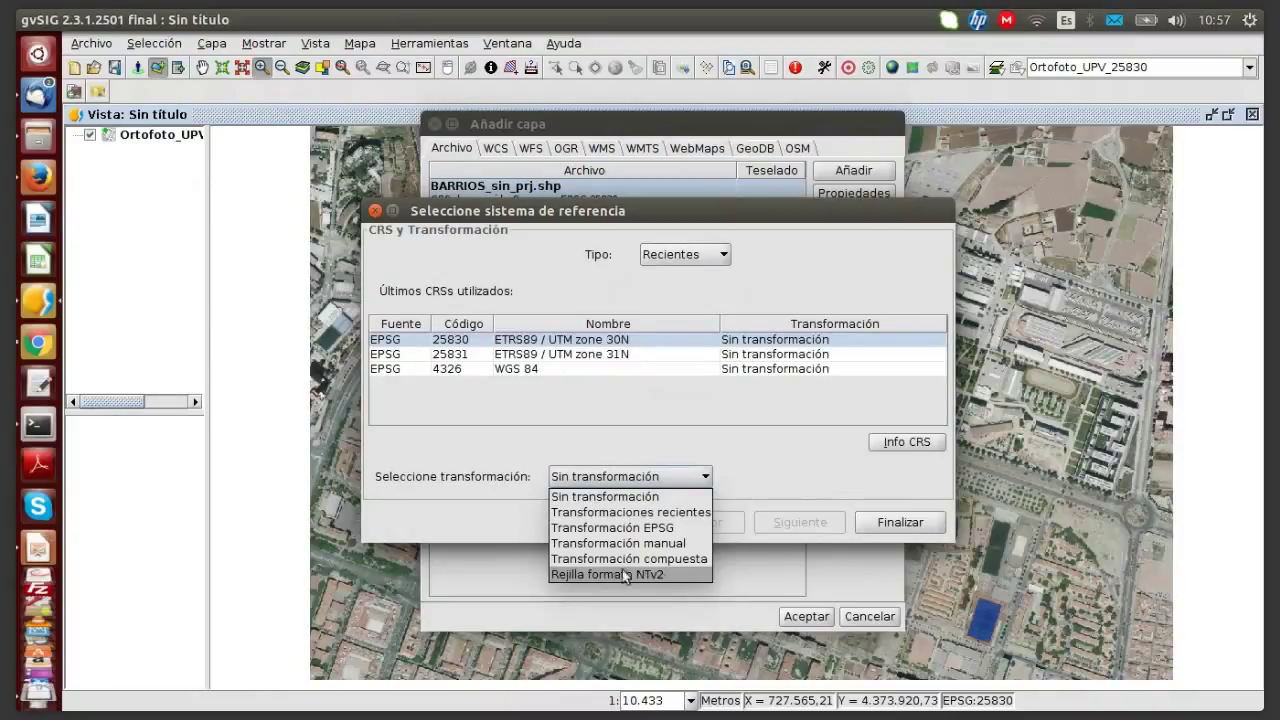
pyautogui.click(609, 406)
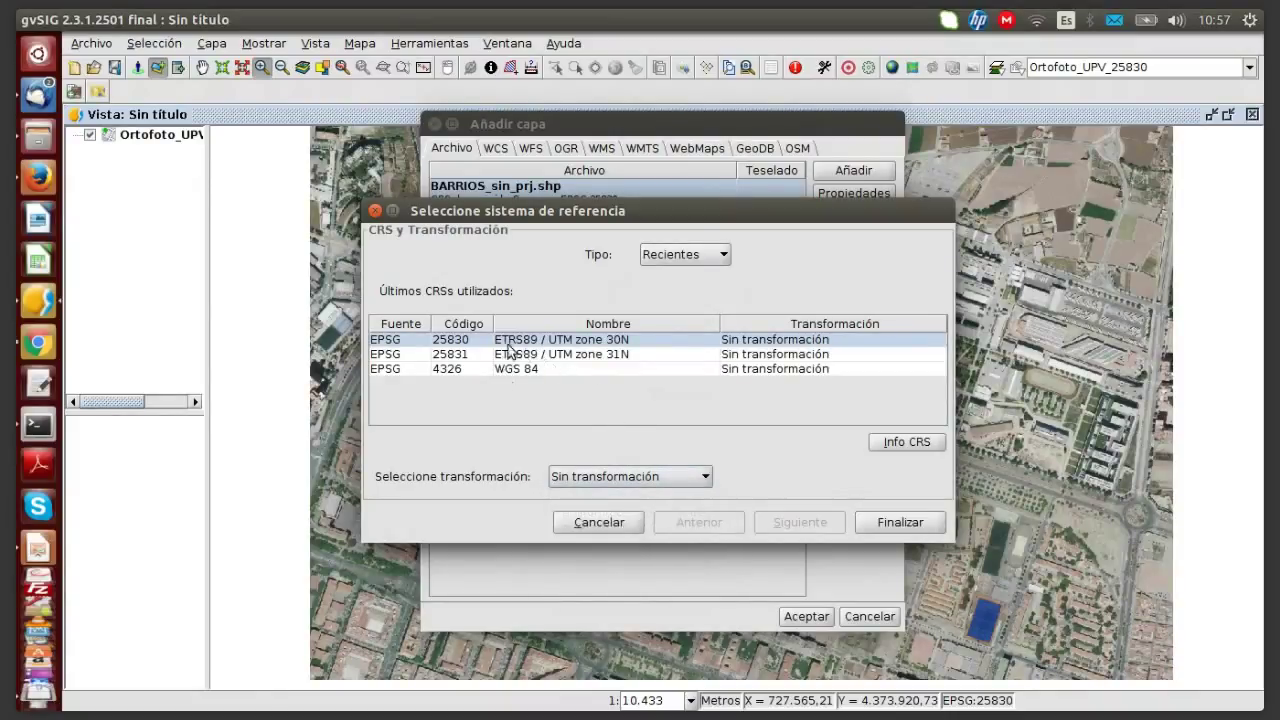